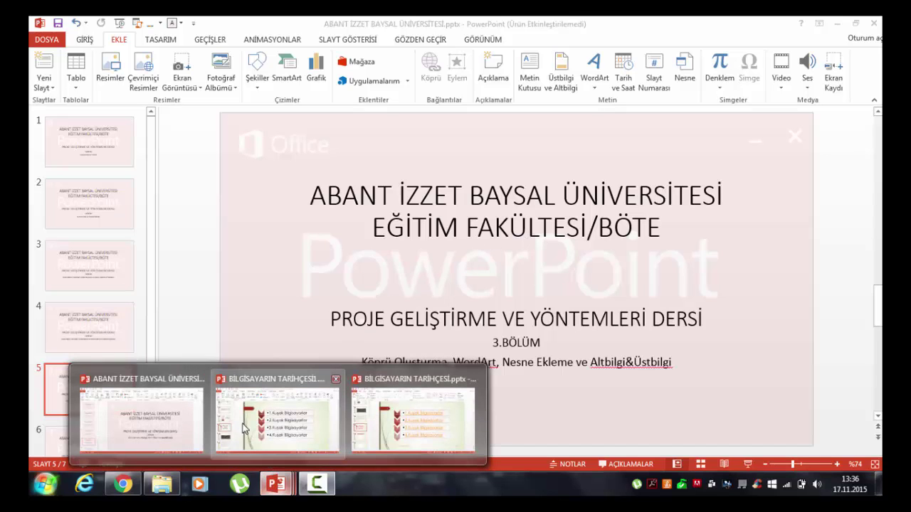
Step: Switch to the BİLGİSAYARIN TARİHÇESİ.pptx window, which shows slide 6 and its generation links
{"action": "left_click", "coordinate": [365, 426]}
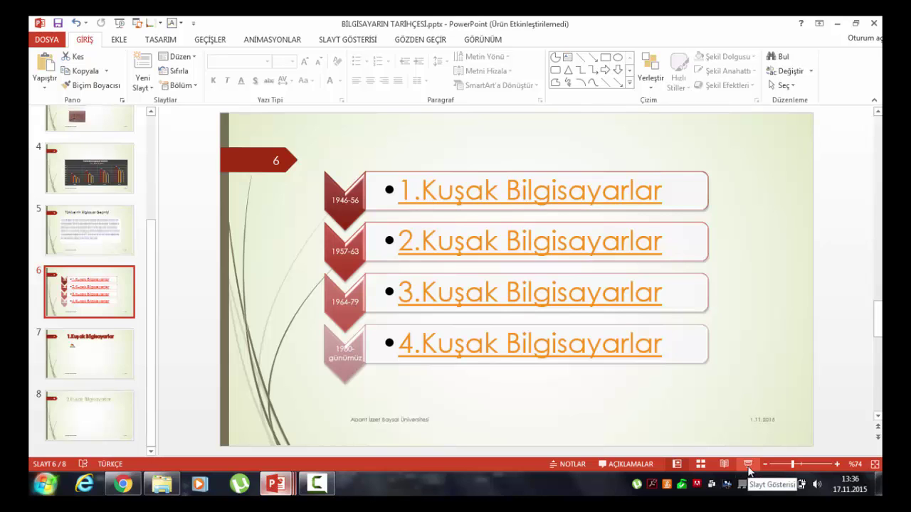
Step: In a slideshow, confirm the 1. and 2. Kuşak links reach slides 7 and 8, then exit
{"action": "left_click", "coordinate": [748, 464]}
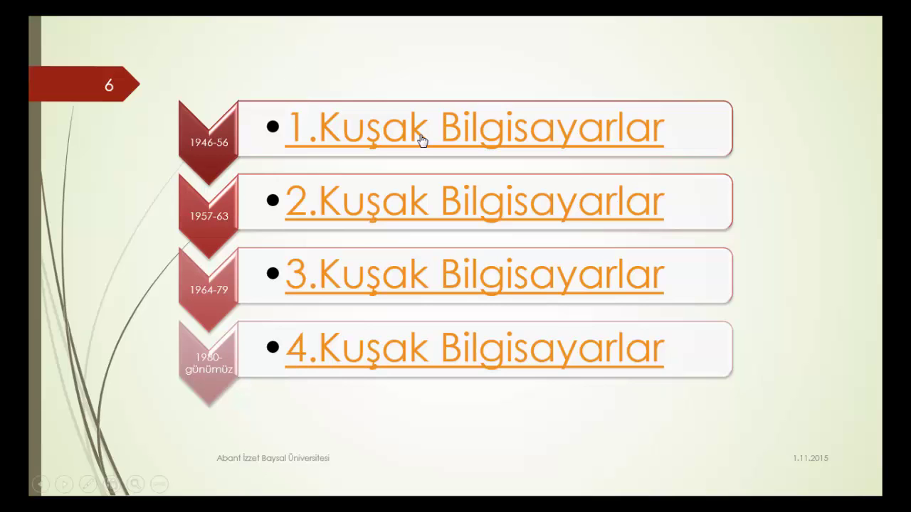
{"action": "left_click", "coordinate": [421, 141]}
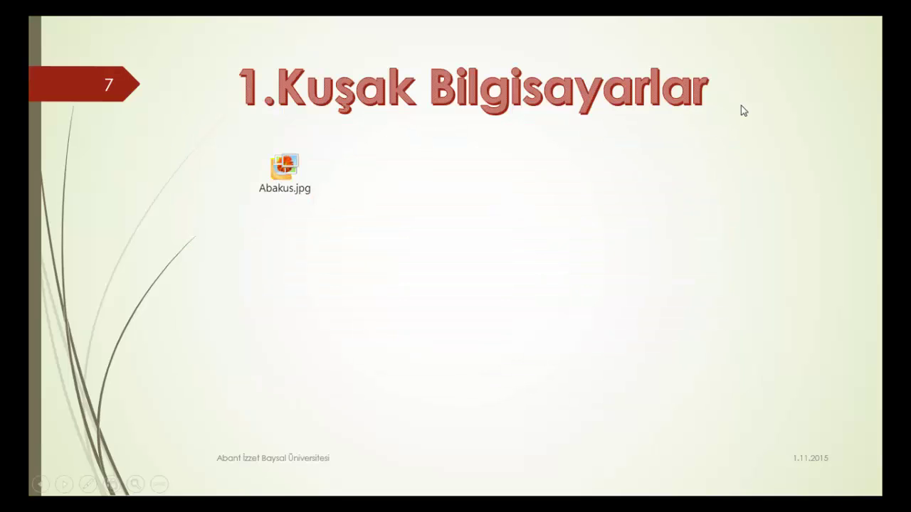
{"action": "key", "text": "Left"}
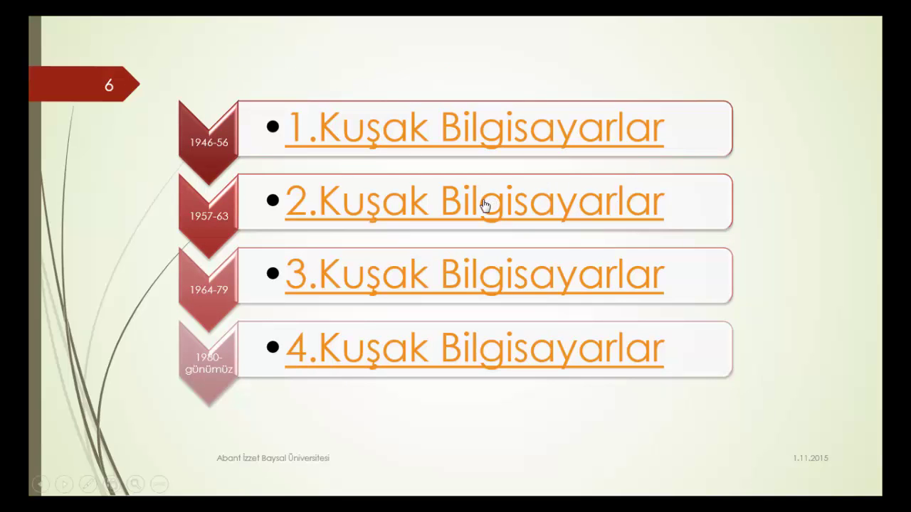
{"action": "left_click", "coordinate": [484, 205]}
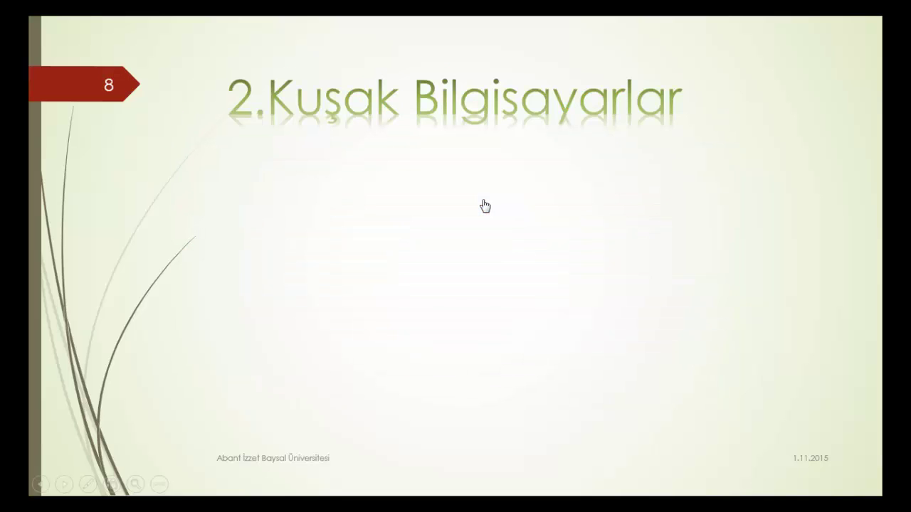
{"action": "key", "text": "Left"}
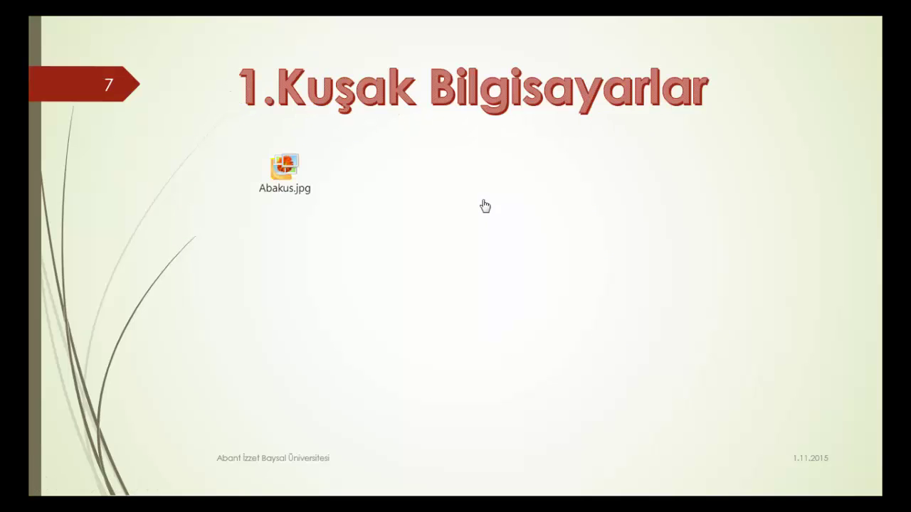
{"action": "key", "text": "Escape"}
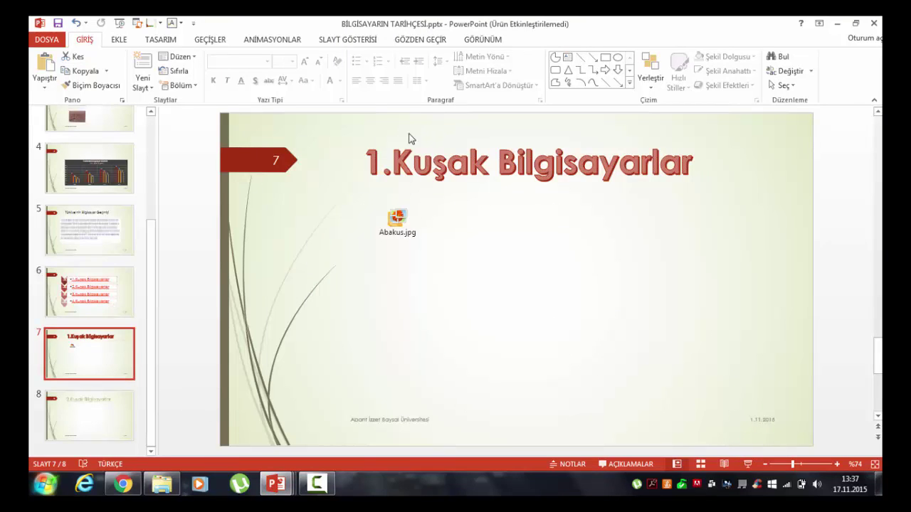
{"action": "left_click", "coordinate": [106, 406]}
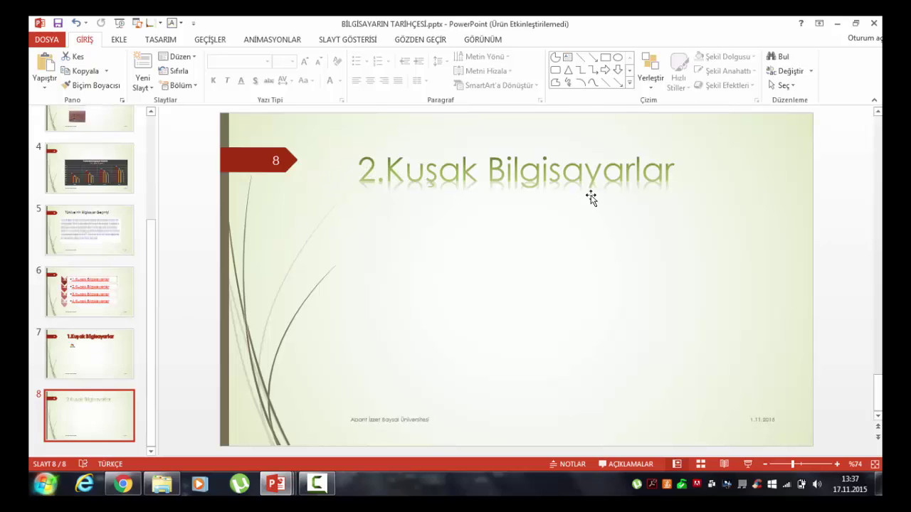
{"action": "left_click", "coordinate": [78, 373]}
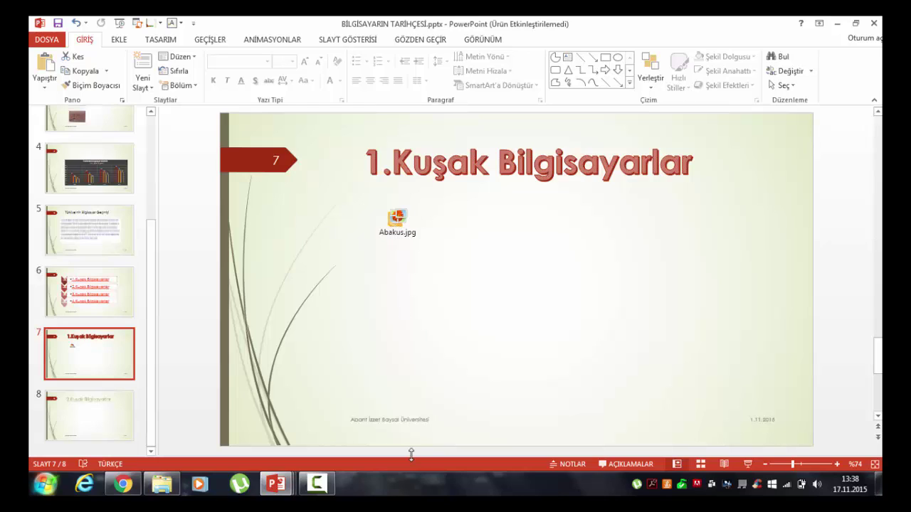
{"action": "mouse_move", "coordinate": [276, 485]}
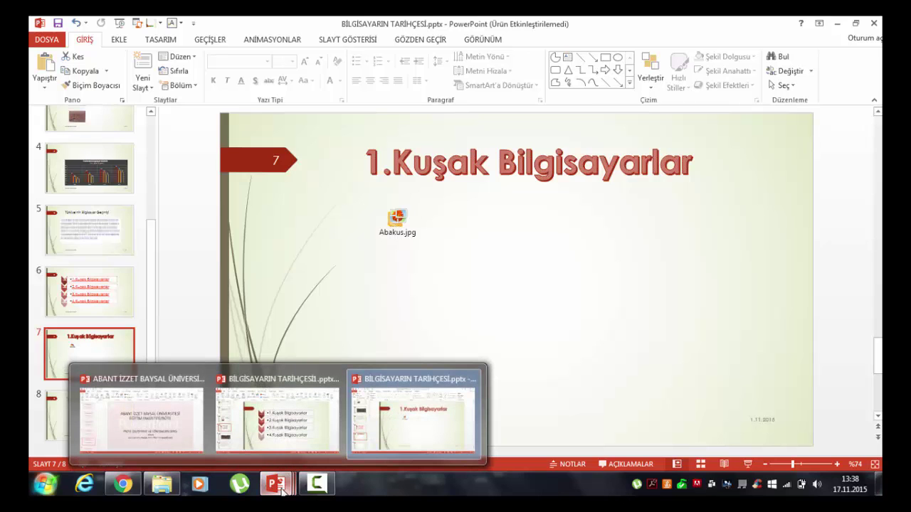
Step: Switch to BİLGİSAYARIN TARİHÇESİ1.pptx and drag the generation list slide to the end of the deck
{"action": "left_click", "coordinate": [413, 424]}
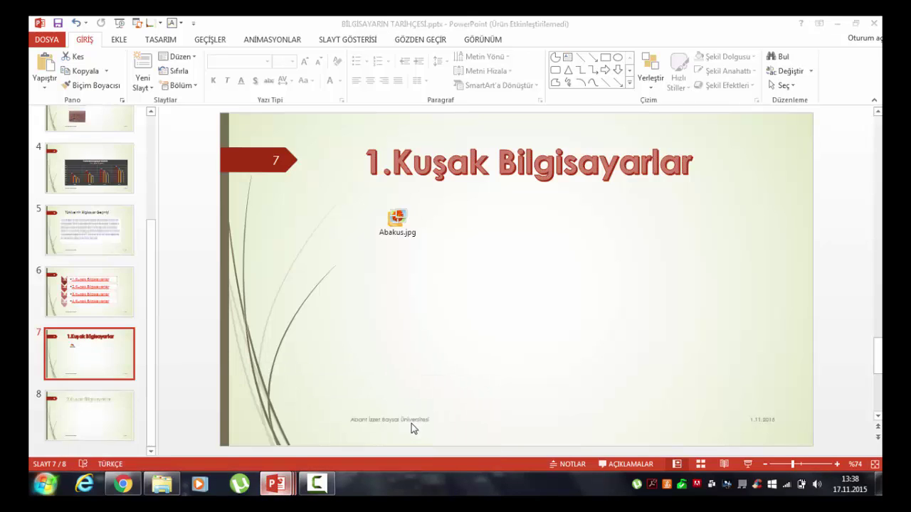
{"action": "mouse_move", "coordinate": [276, 485]}
{"action": "left_click", "coordinate": [286, 428]}
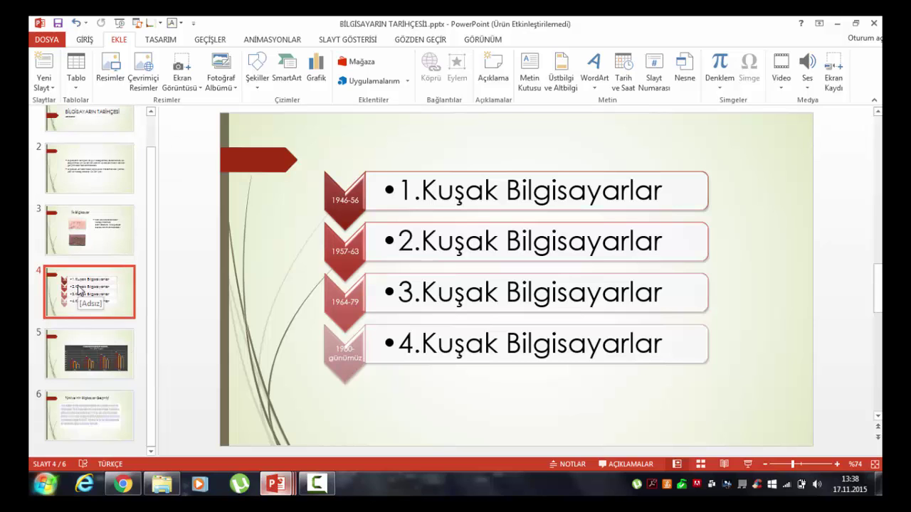
{"action": "left_click_drag", "start_coordinate": [80, 291], "coordinate": [82, 356]}
{"action": "left_click_drag", "start_coordinate": [84, 293], "coordinate": [85, 417]}
{"action": "left_click_drag", "start_coordinate": [86, 356], "coordinate": [68, 339]}
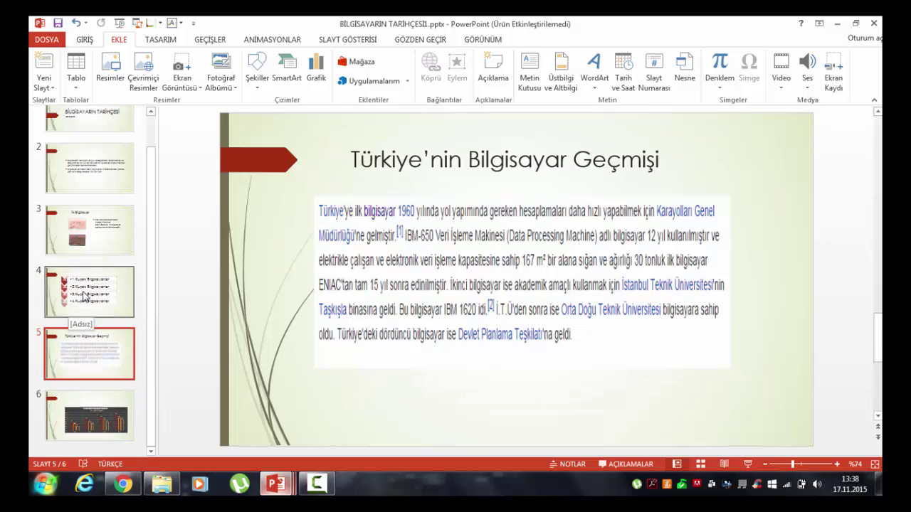
{"action": "left_click_drag", "start_coordinate": [80, 288], "coordinate": [79, 406]}
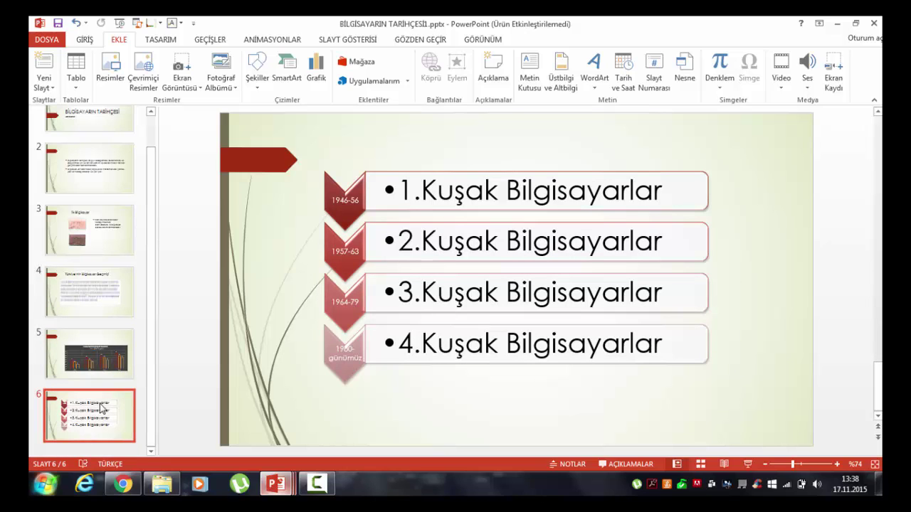
Step: Add blank slides after slide 6 and select slide 7's title placeholder
{"action": "key", "text": "Return"}
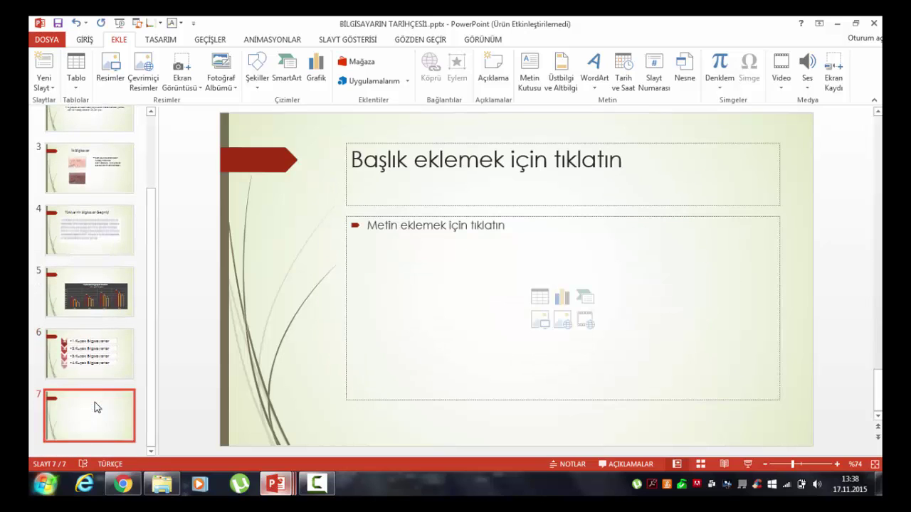
{"action": "key", "text": "Return"}
{"action": "key", "text": "Return"}
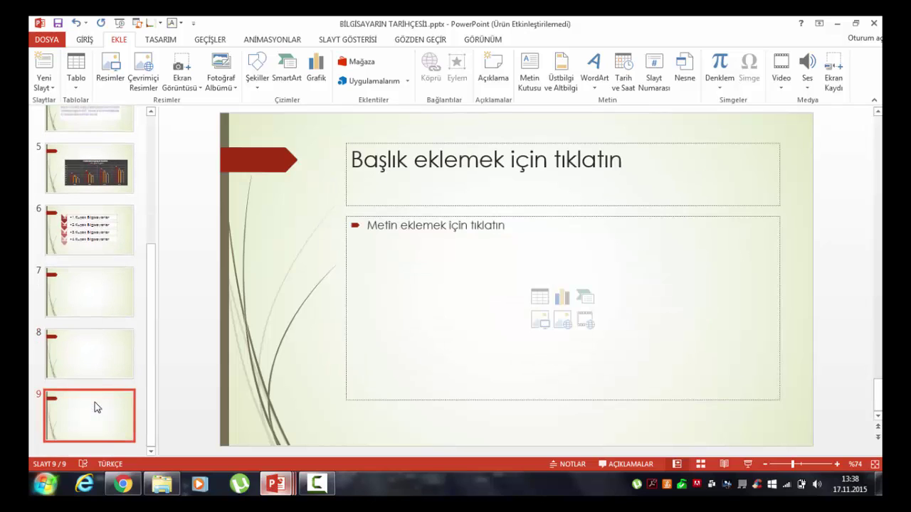
{"action": "left_click", "coordinate": [88, 288]}
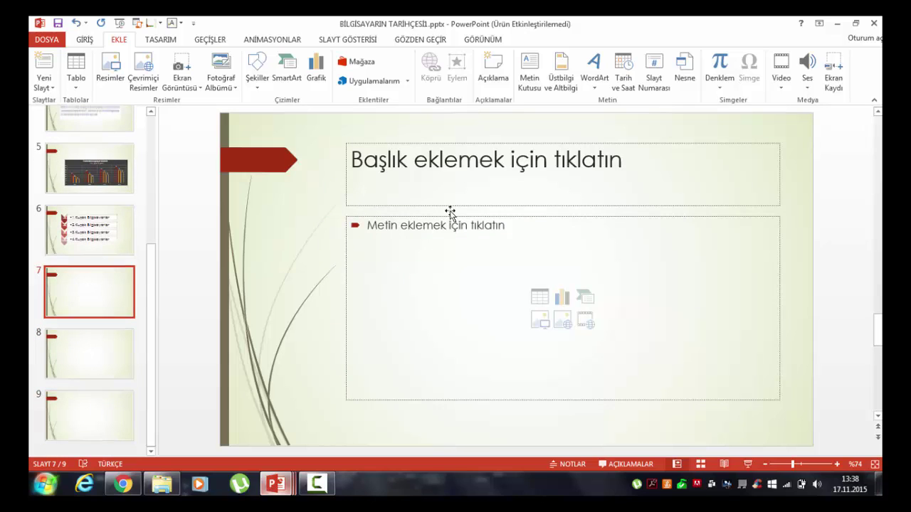
{"action": "left_click", "coordinate": [380, 163]}
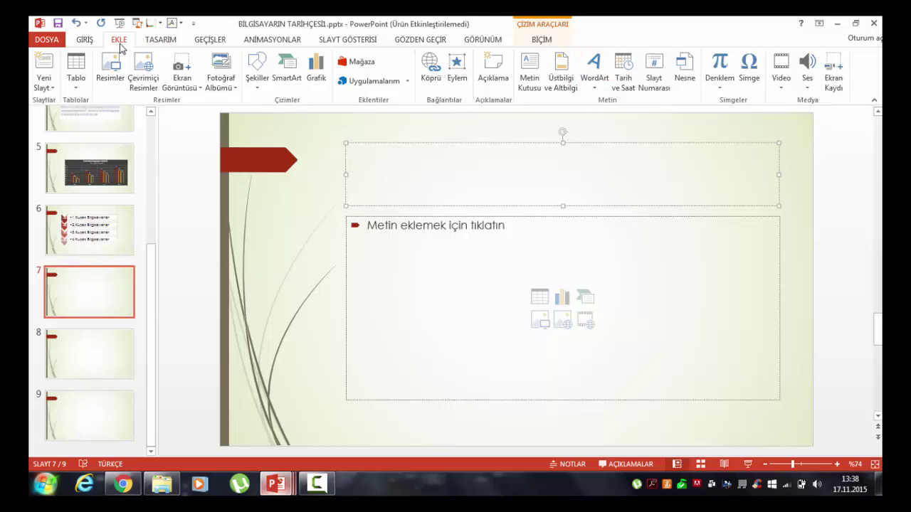
Step: Insert red shadowed WordArt on slide 7 reading '1.Kuşak Bilgisayarlar'
{"action": "left_click", "coordinate": [596, 86]}
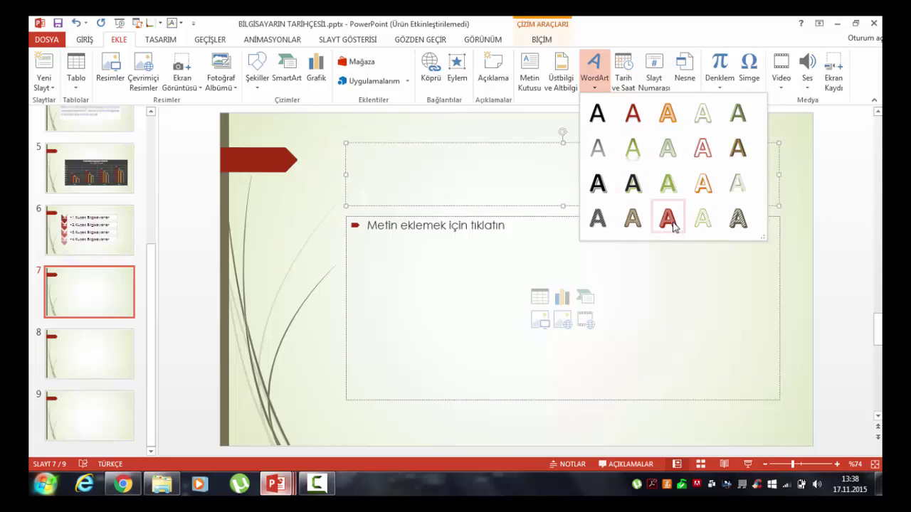
{"action": "left_click", "coordinate": [668, 219]}
{"action": "left_click", "coordinate": [466, 280]}
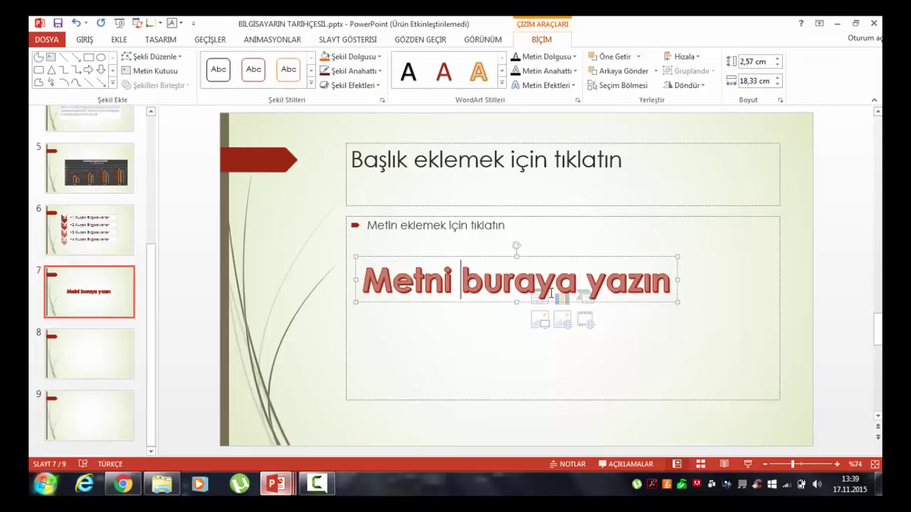
{"action": "double_click", "coordinate": [386, 291]}
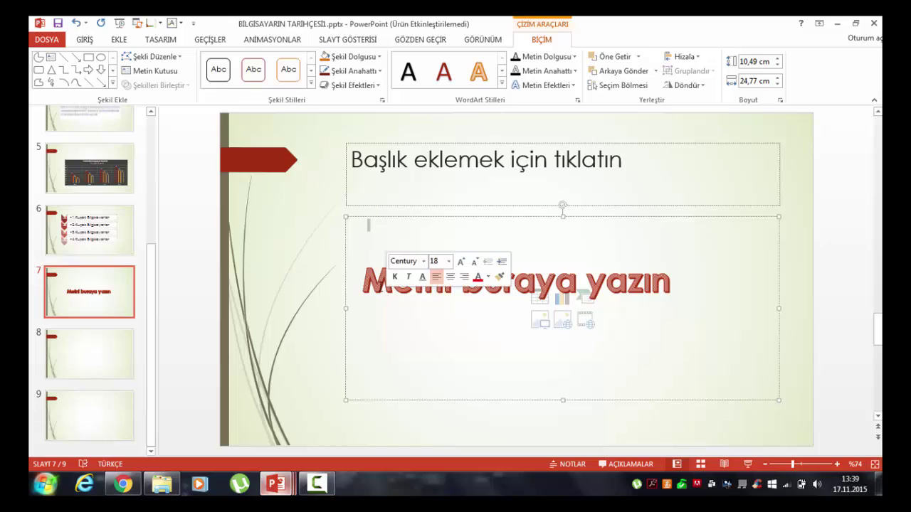
{"action": "left_click", "coordinate": [676, 292]}
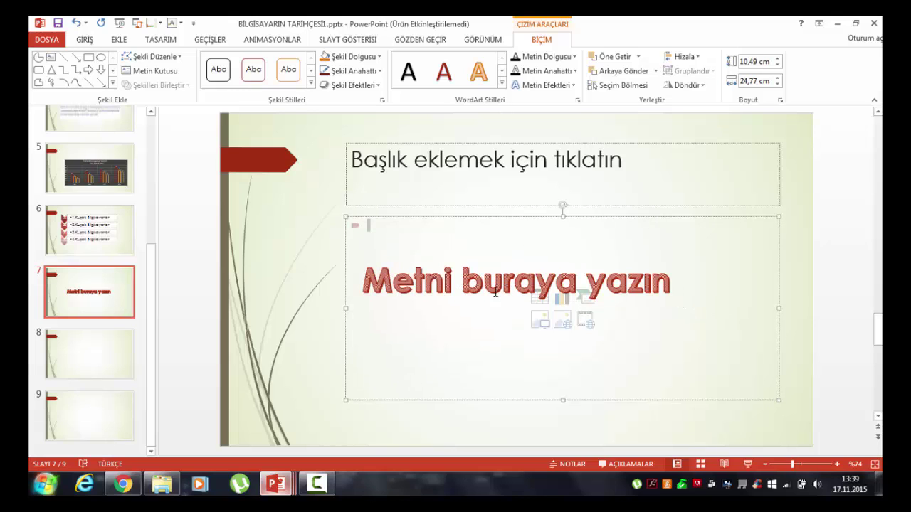
{"action": "left_click", "coordinate": [502, 283]}
{"action": "double_click", "coordinate": [502, 283]}
{"action": "left_click_drag", "start_coordinate": [364, 280], "coordinate": [686, 312]}
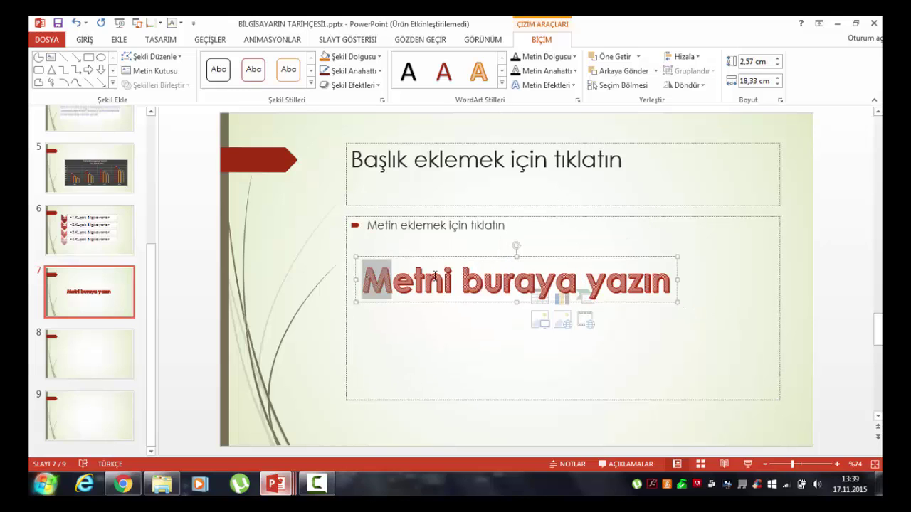
{"action": "type", "text": "1."}
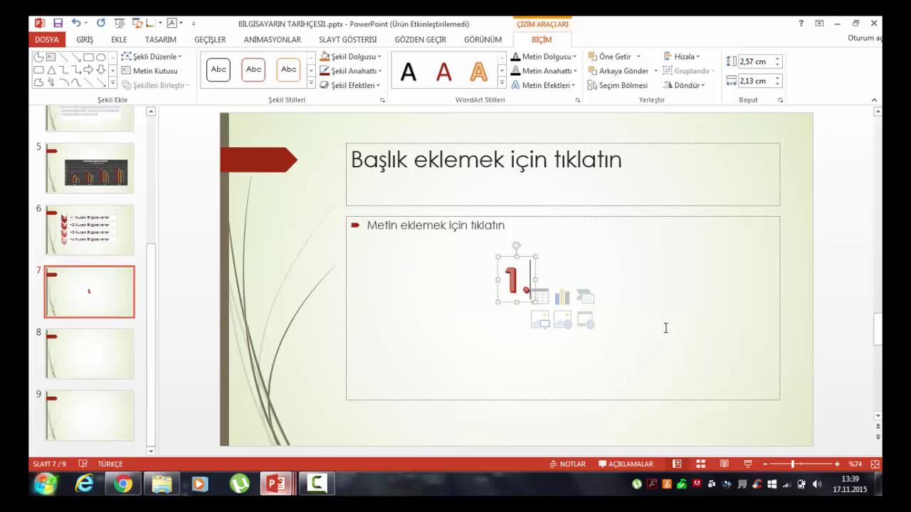
{"action": "type", "text": "Kuşak"}
{"action": "key", "text": "BackSpace"}
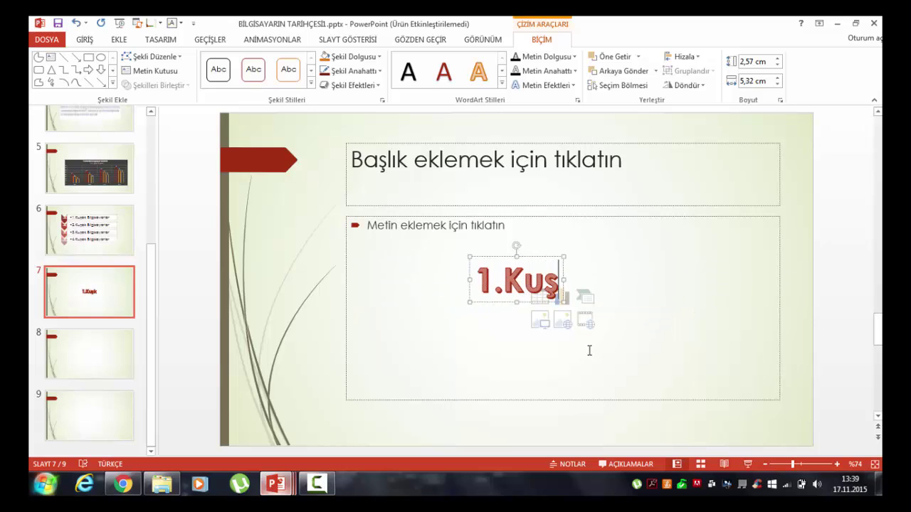
{"action": "type", "text": "ak Bil"}
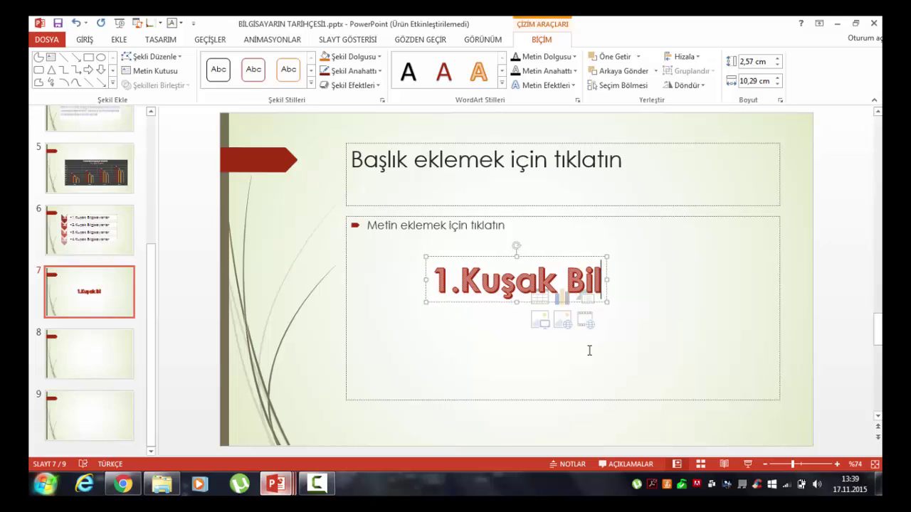
{"action": "type", "text": "gisayarl"}
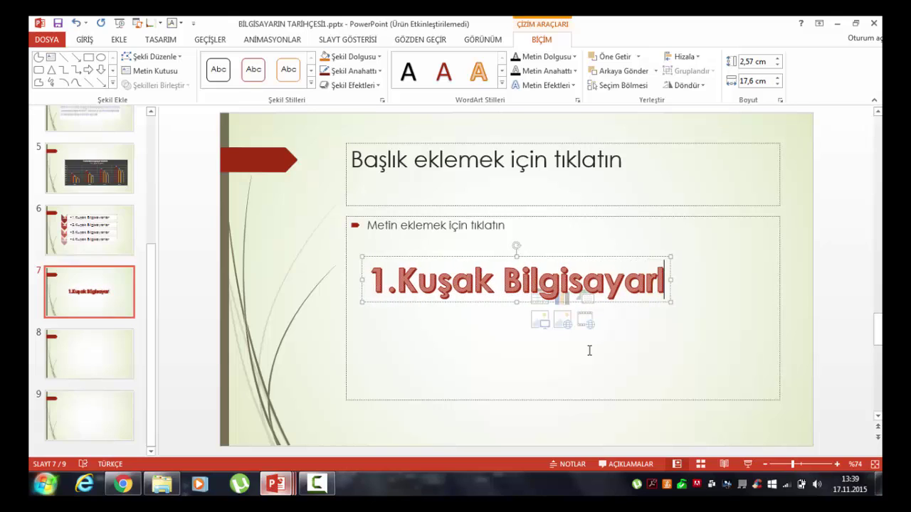
{"action": "type", "text": "ar"}
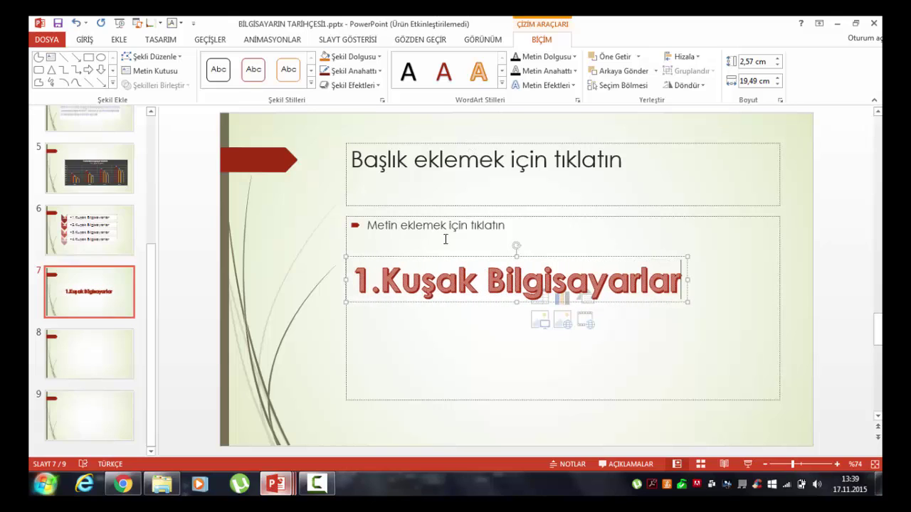
Step: Delete slide 7's empty title placeholder and move the WordArt up into the title area
{"action": "left_click_drag", "start_coordinate": [435, 258], "coordinate": [435, 224]}
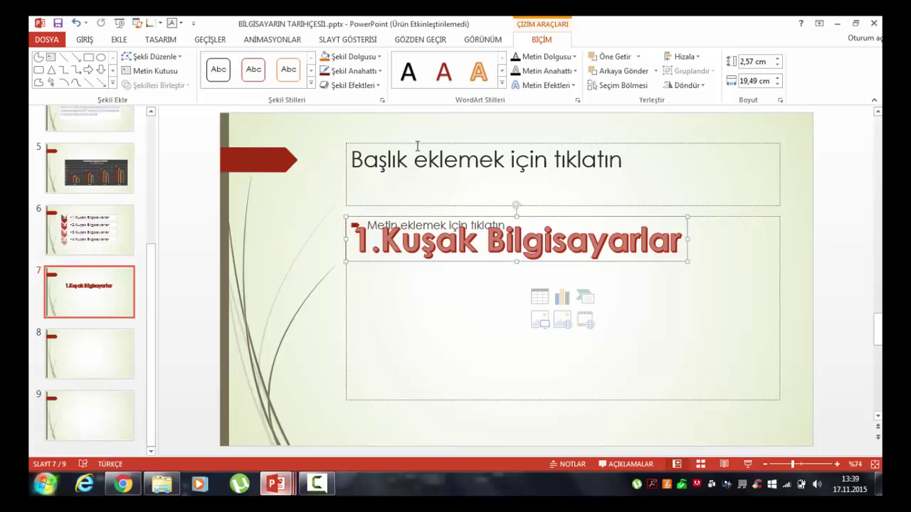
{"action": "left_click", "coordinate": [408, 144]}
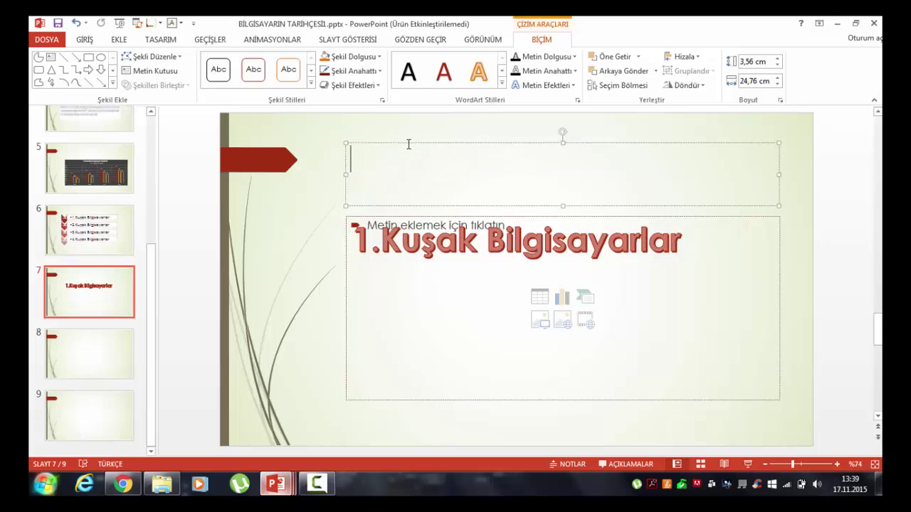
{"action": "left_click", "coordinate": [406, 143]}
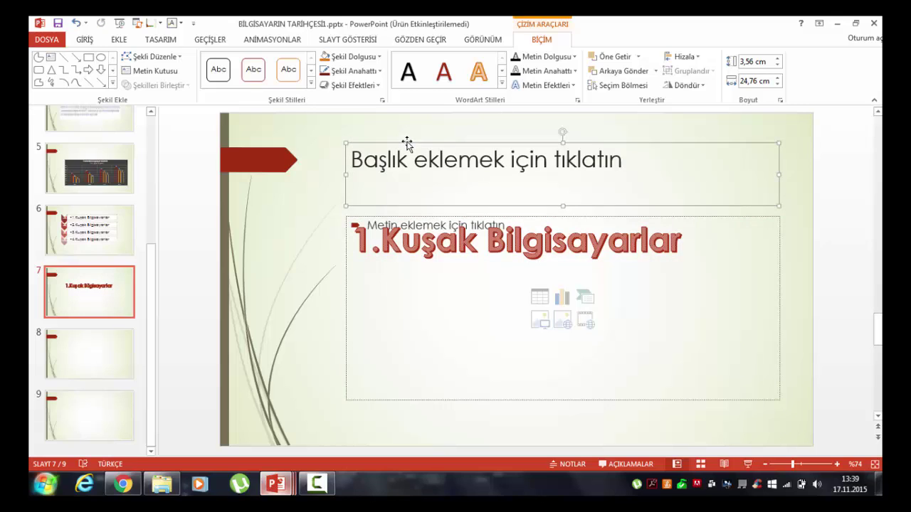
{"action": "key", "text": "Delete"}
{"action": "left_click", "coordinate": [420, 249]}
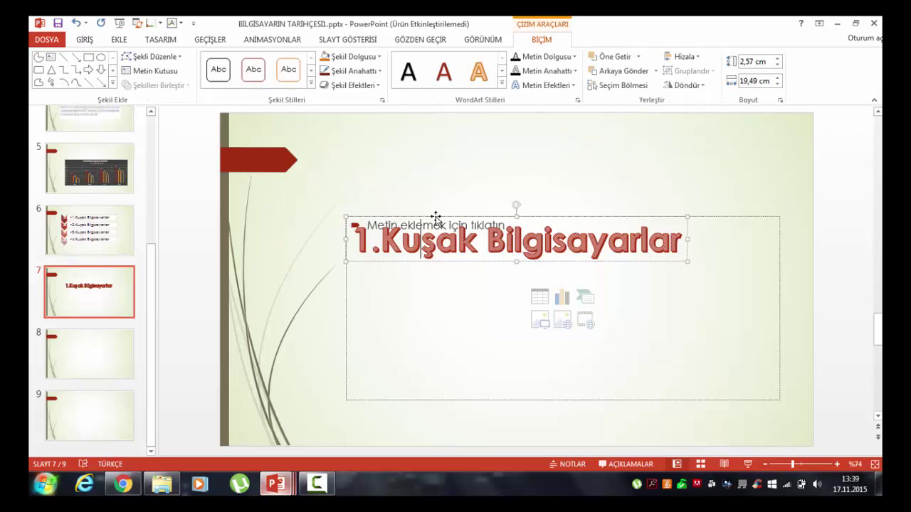
{"action": "left_click_drag", "start_coordinate": [435, 218], "coordinate": [438, 147]}
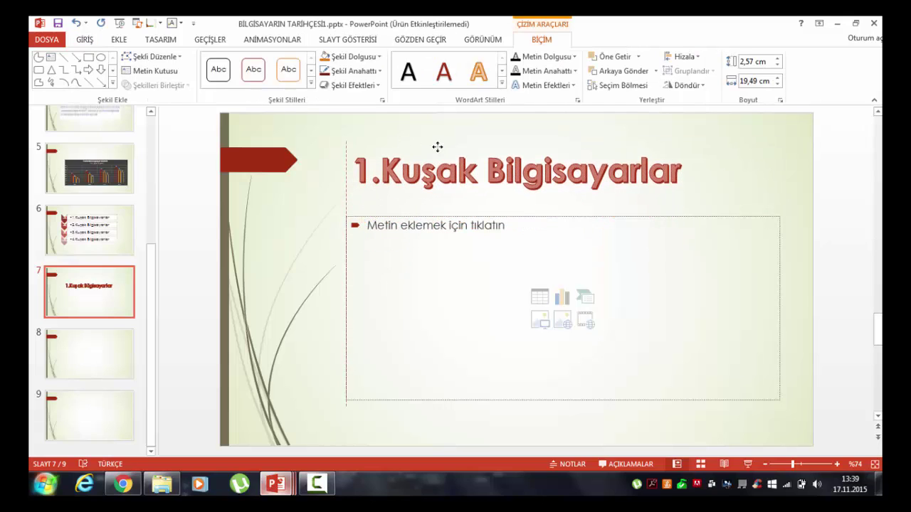
Step: Type '2.Kuşak Bilgisayarlar' into slide 8's title placeholder and select the text
{"action": "left_click", "coordinate": [97, 359]}
{"action": "left_click", "coordinate": [447, 173]}
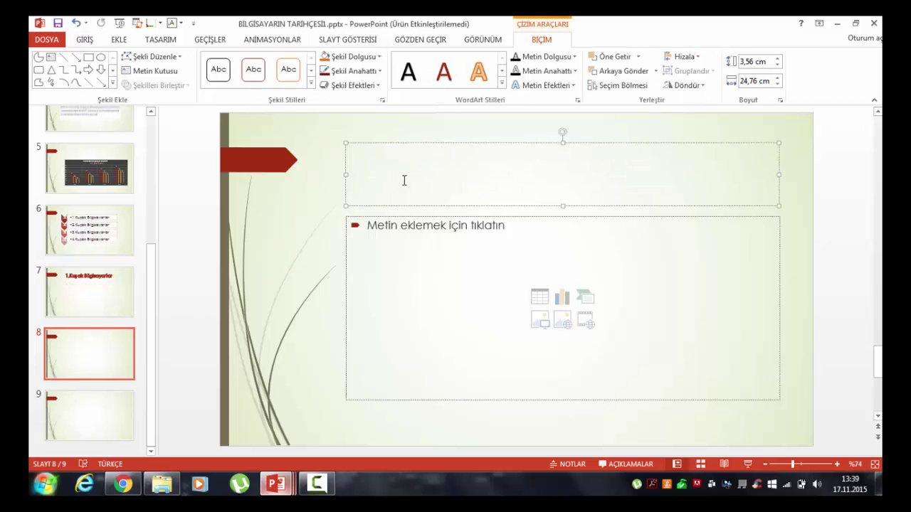
{"action": "key", "text": "Escape"}
{"action": "key", "text": "Escape"}
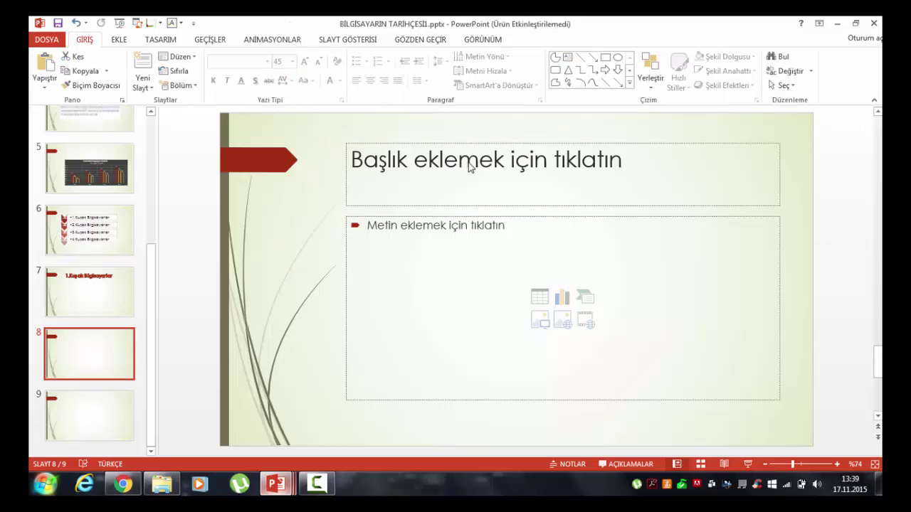
{"action": "left_click", "coordinate": [450, 158]}
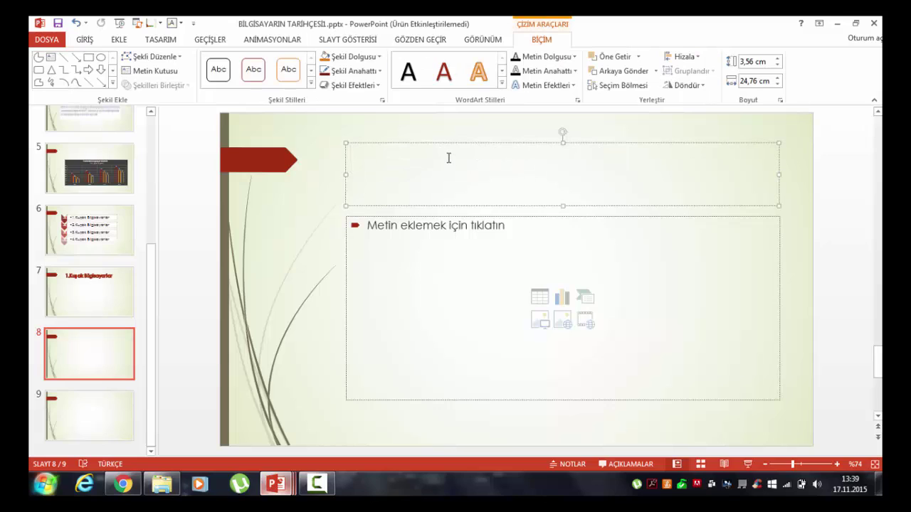
{"action": "type", "text": "2Ku"}
{"action": "key", "text": "BackSpace"}
{"action": "key", "text": "BackSpace"}
{"action": "type", "text": ".Kuş"}
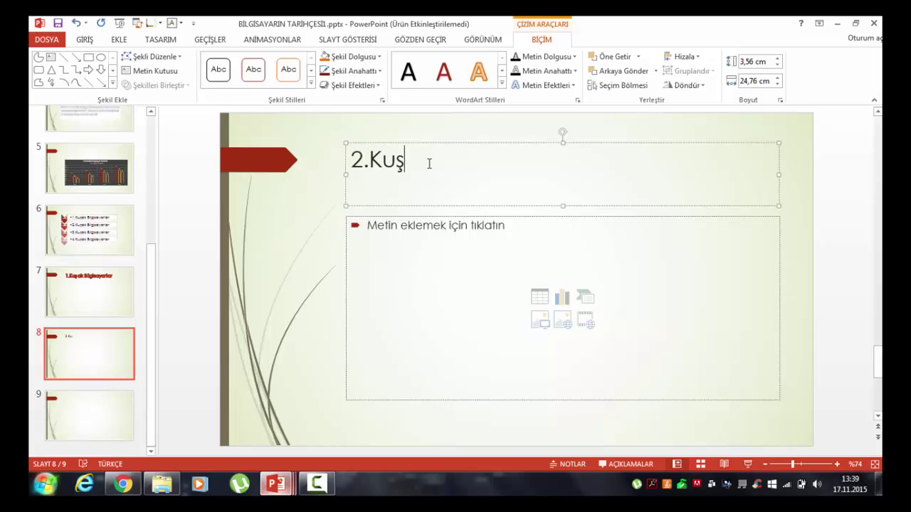
{"action": "type", "text": "ak Bilg"}
{"action": "type", "text": "isayarl"}
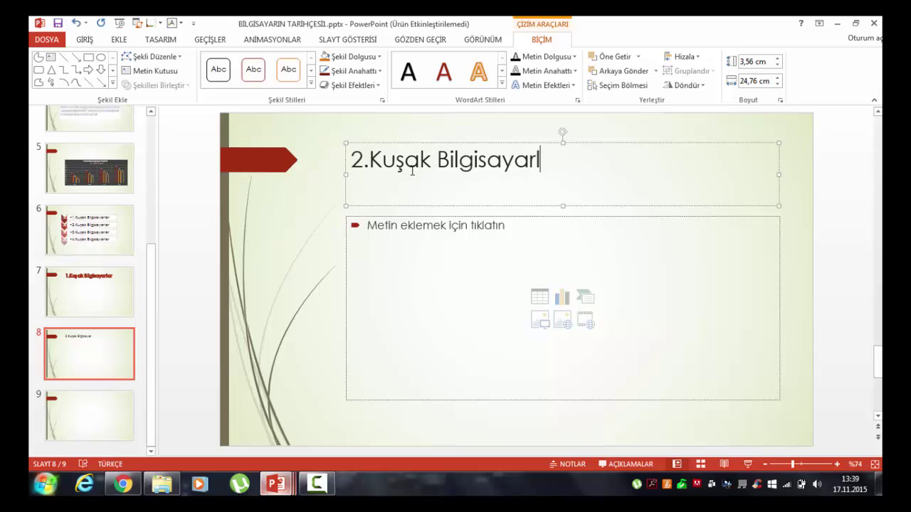
{"action": "type", "text": "ar"}
{"action": "left_click_drag", "start_coordinate": [564, 161], "coordinate": [373, 159]}
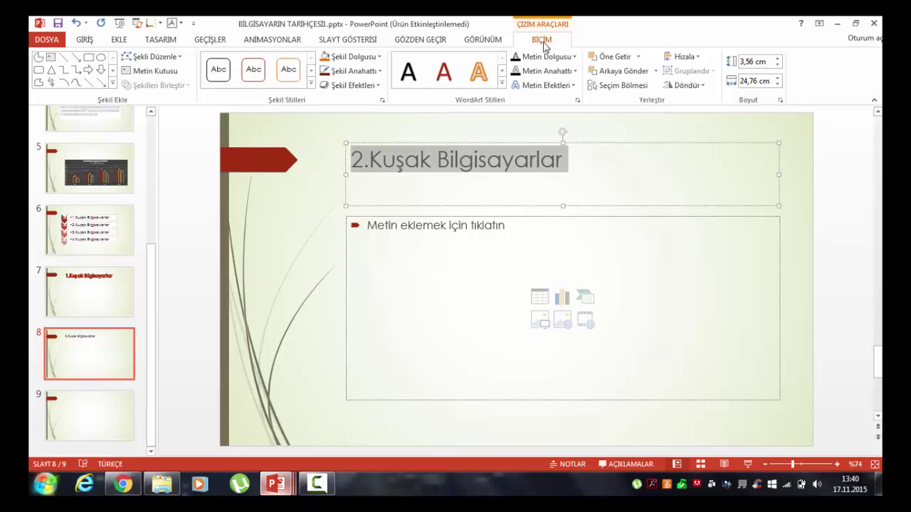
Step: Give slide 8's title a light grey WordArt style with purple text fill, then return to slide 6
{"action": "left_click", "coordinate": [502, 85]}
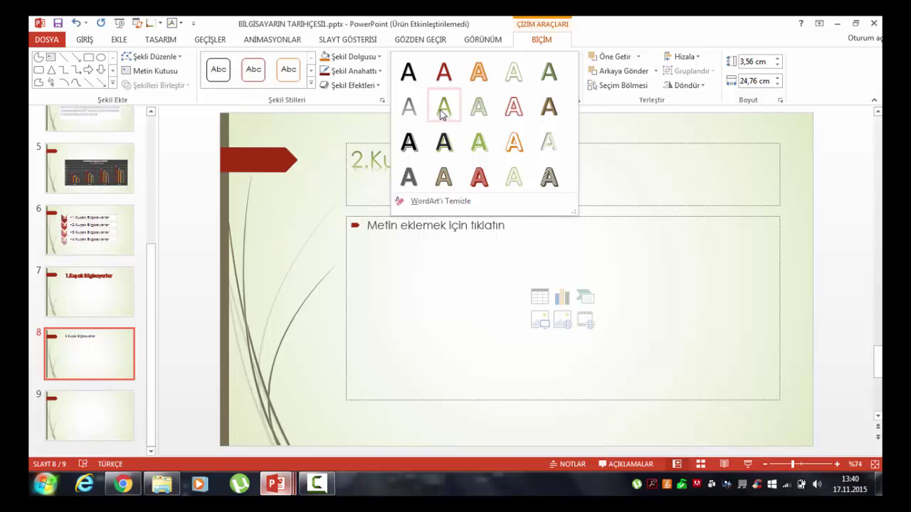
{"action": "left_click", "coordinate": [444, 107]}
{"action": "left_click", "coordinate": [574, 57]}
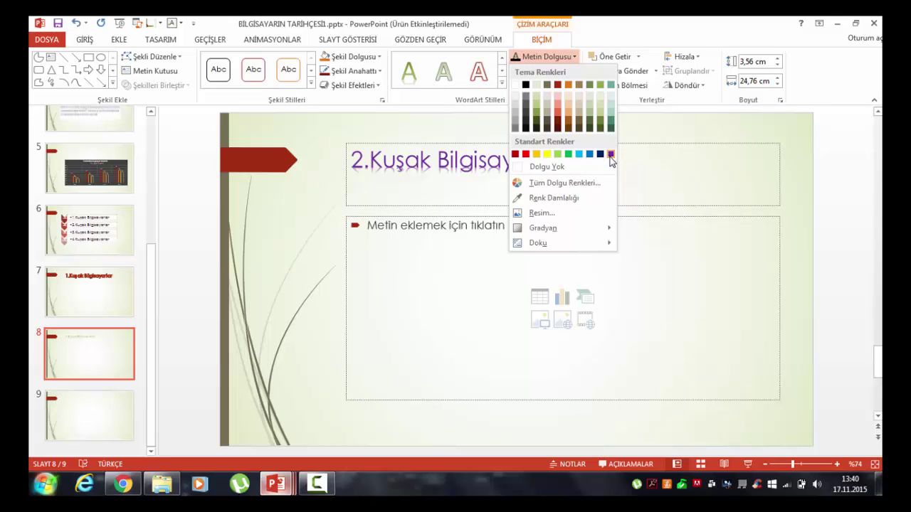
{"action": "left_click", "coordinate": [611, 155]}
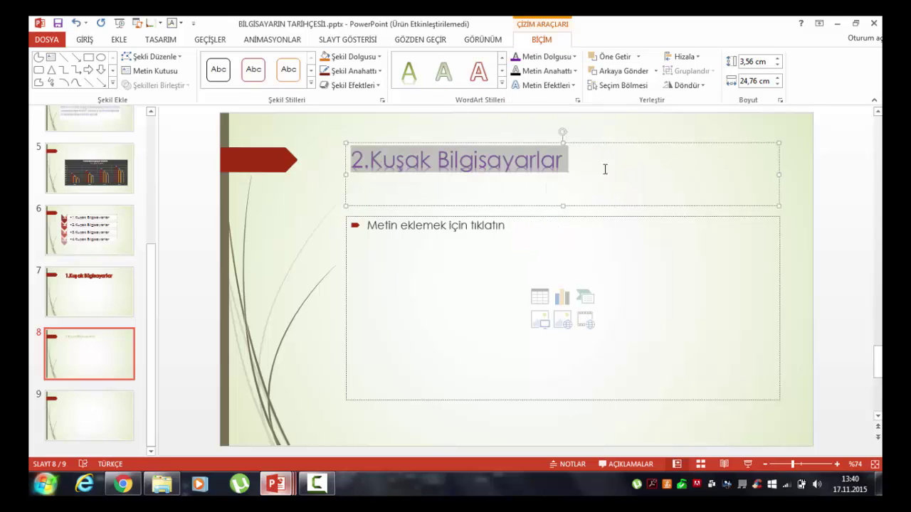
{"action": "left_click", "coordinate": [574, 56]}
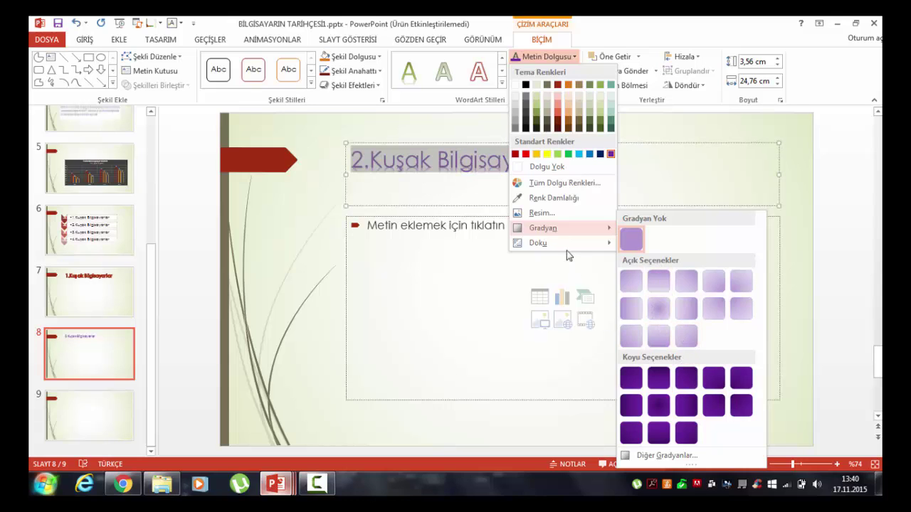
{"action": "mouse_move", "coordinate": [538, 242]}
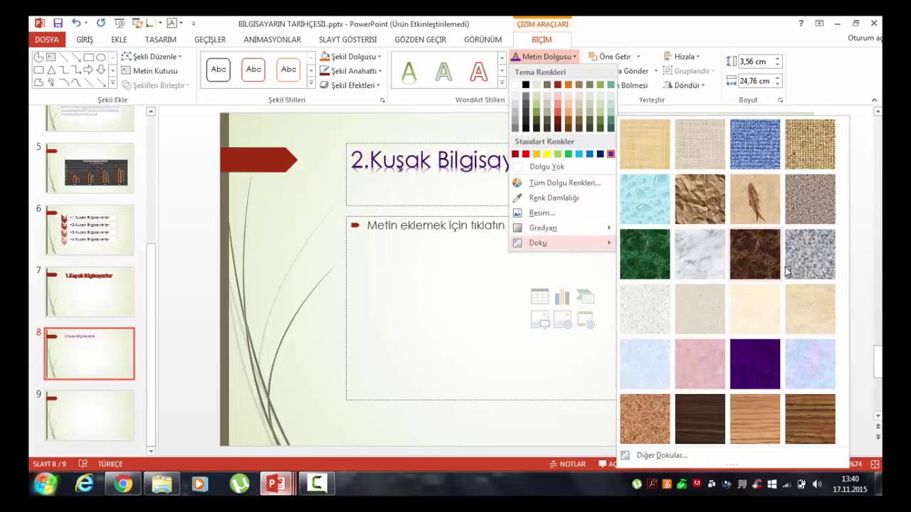
{"action": "left_click", "coordinate": [476, 137]}
{"action": "key", "text": "Right"}
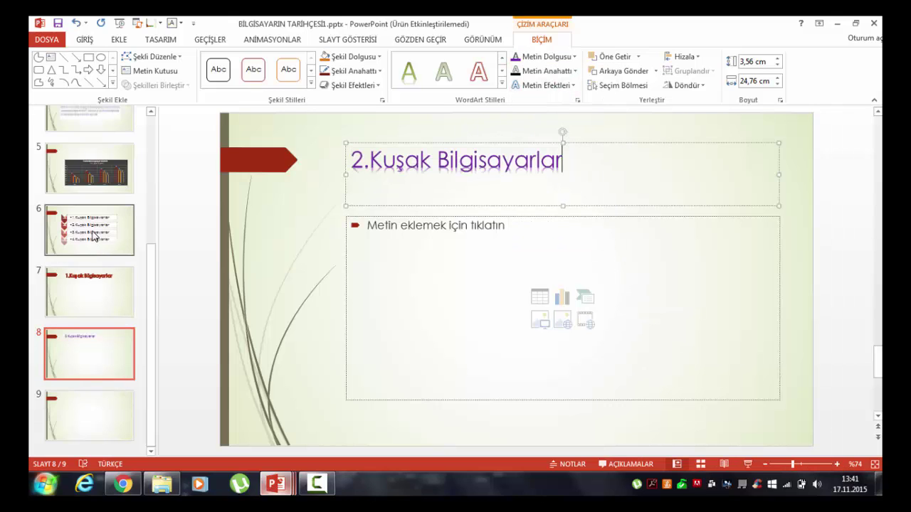
{"action": "left_click", "coordinate": [94, 237]}
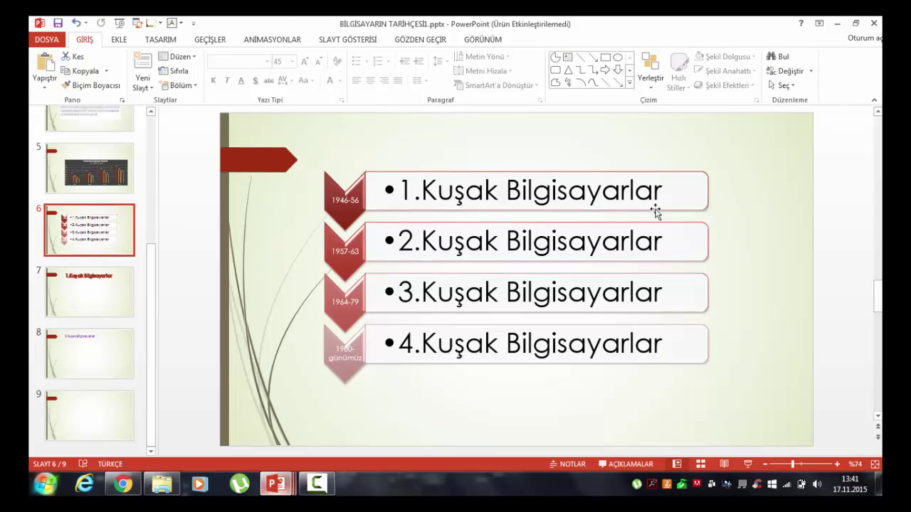
Step: Select '1.Kuşak Bilgisayarlar' on slide 6 and open the Köprü Ekle hyperlink dialog
{"action": "left_click", "coordinate": [586, 195]}
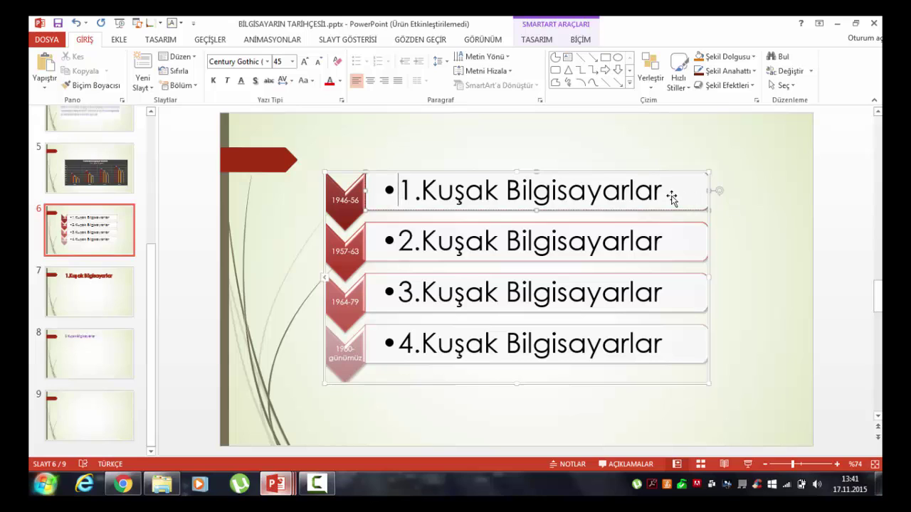
{"action": "left_click_drag", "start_coordinate": [400, 190], "coordinate": [649, 207]}
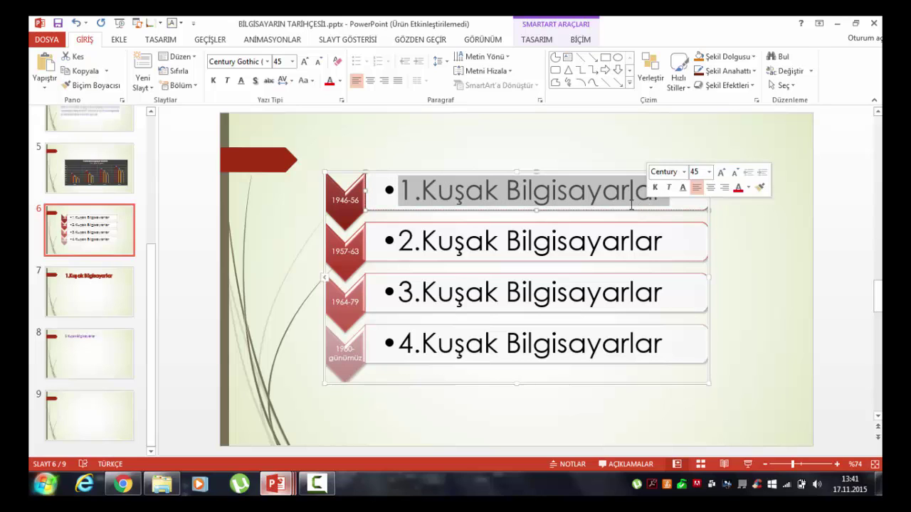
{"action": "left_click", "coordinate": [120, 40]}
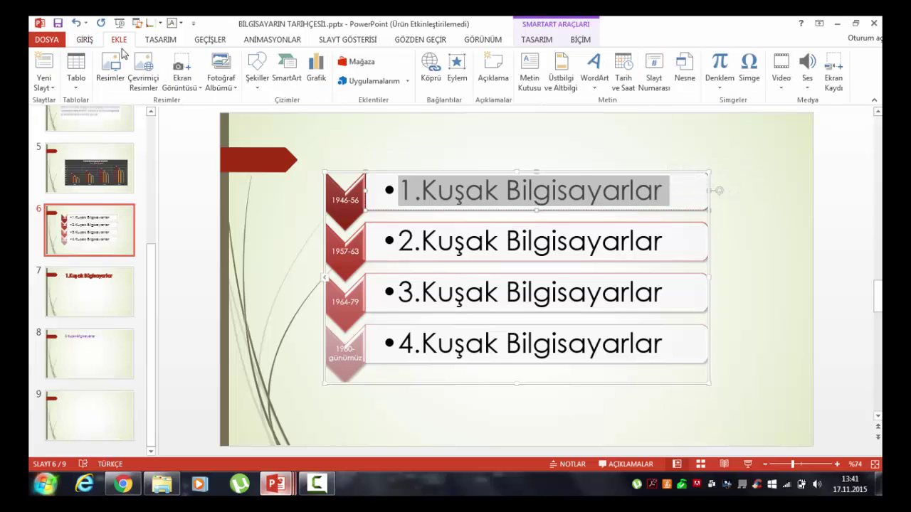
{"action": "left_click", "coordinate": [431, 78]}
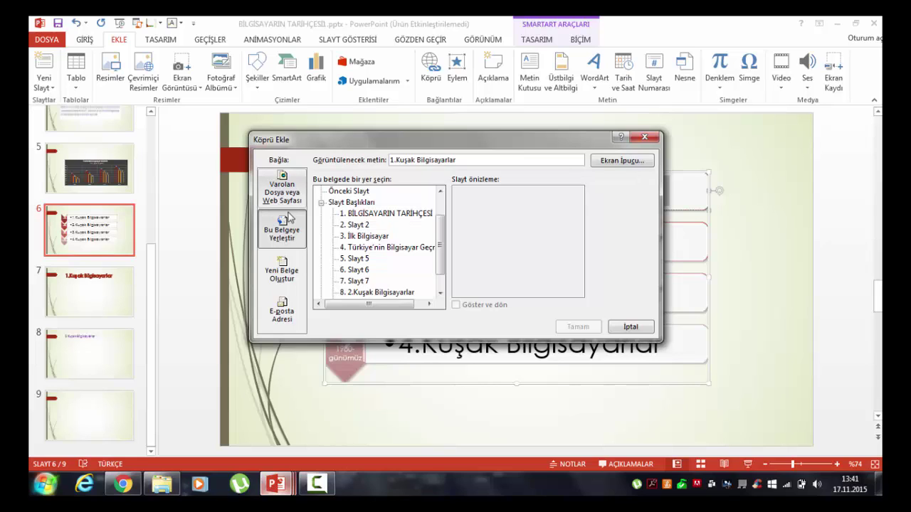
Step: Link '1.Kuşak Bilgisayarlar' to slide 7 via the Place in This Document option
{"action": "left_click", "coordinate": [288, 203]}
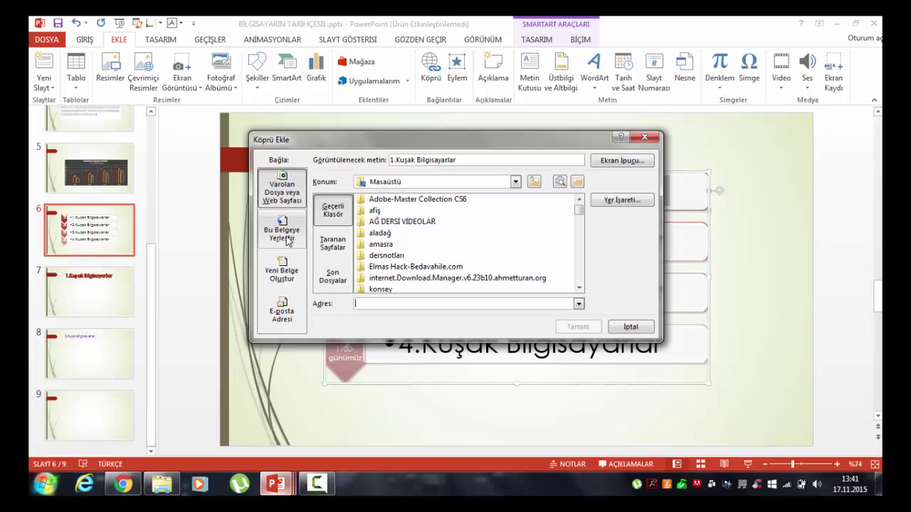
{"action": "left_click", "coordinate": [287, 240]}
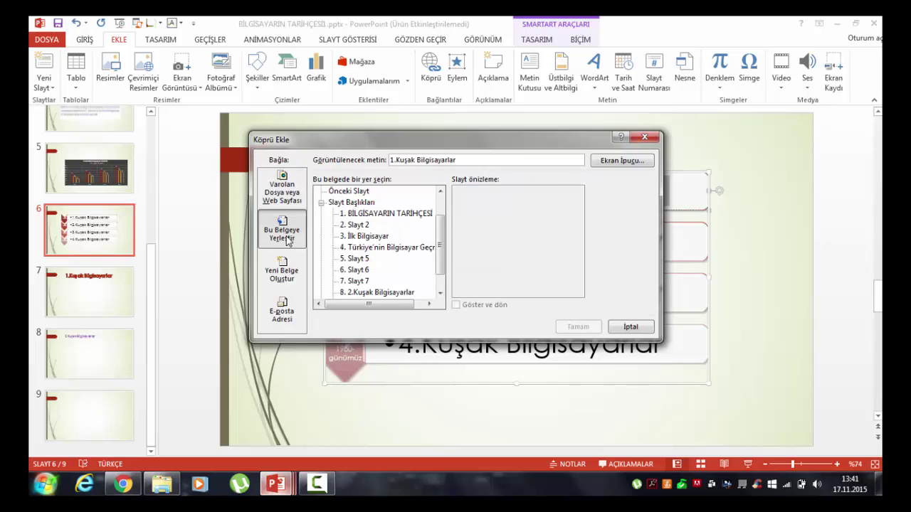
{"action": "left_click", "coordinate": [288, 286]}
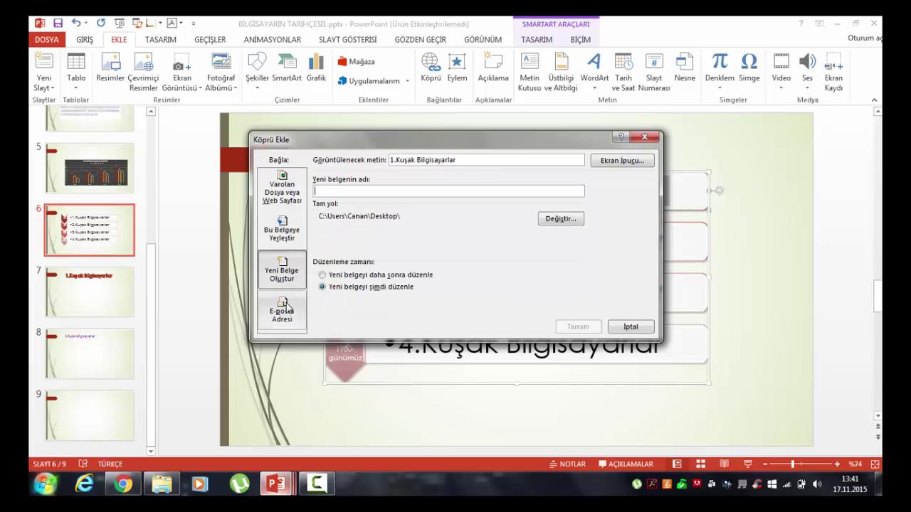
{"action": "left_click", "coordinate": [289, 313]}
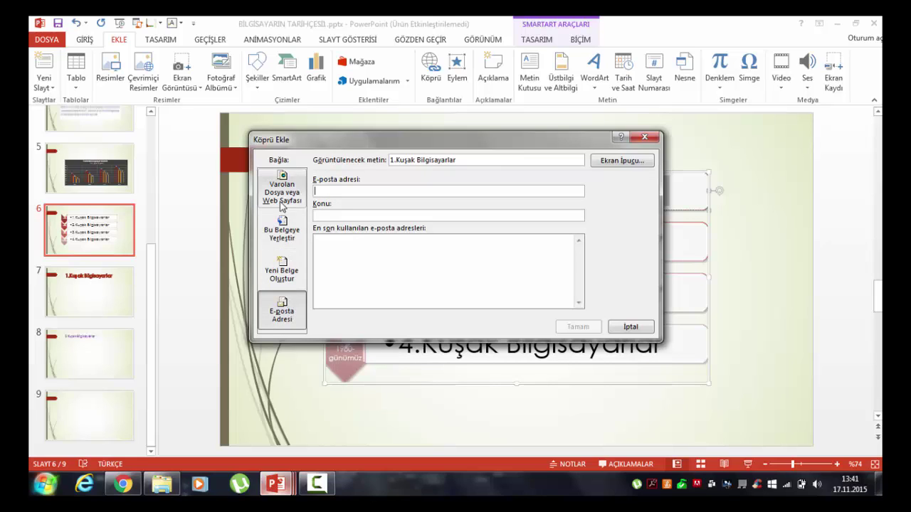
{"action": "left_click", "coordinate": [283, 238]}
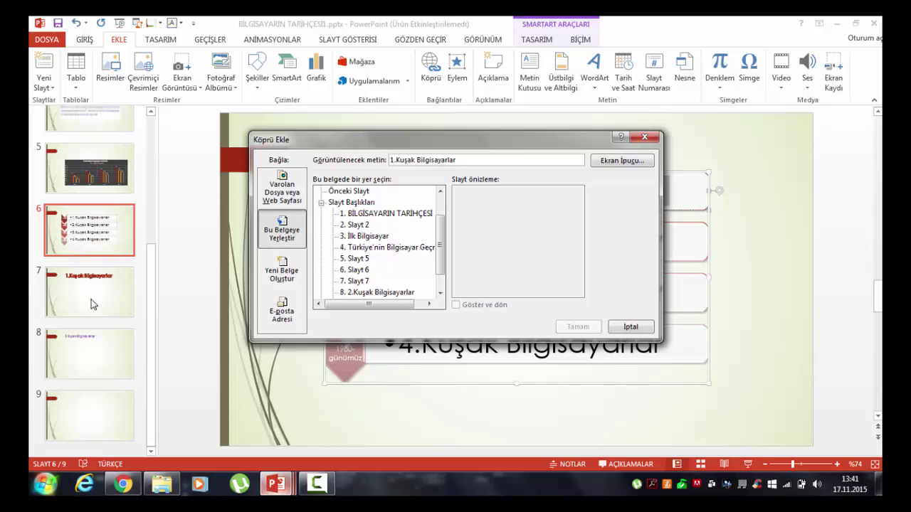
{"action": "left_click_drag", "start_coordinate": [439, 242], "coordinate": [441, 259]}
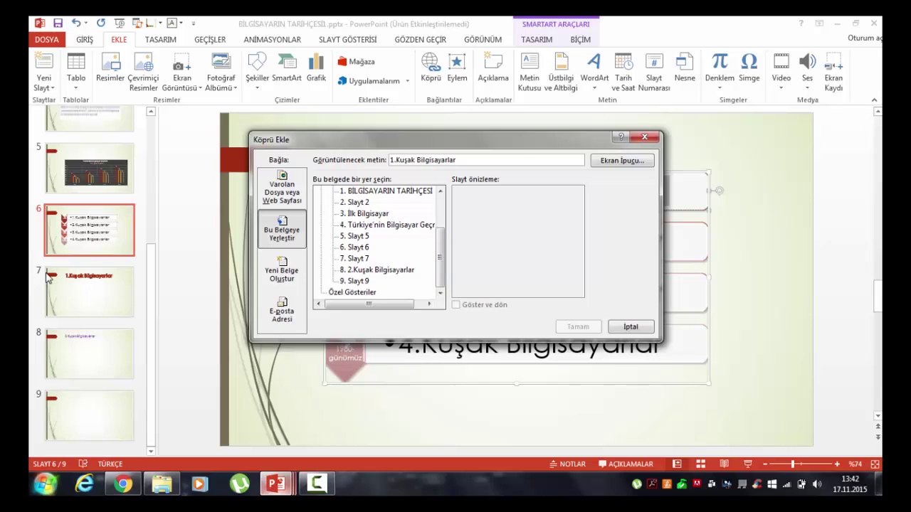
{"action": "left_click", "coordinate": [356, 260]}
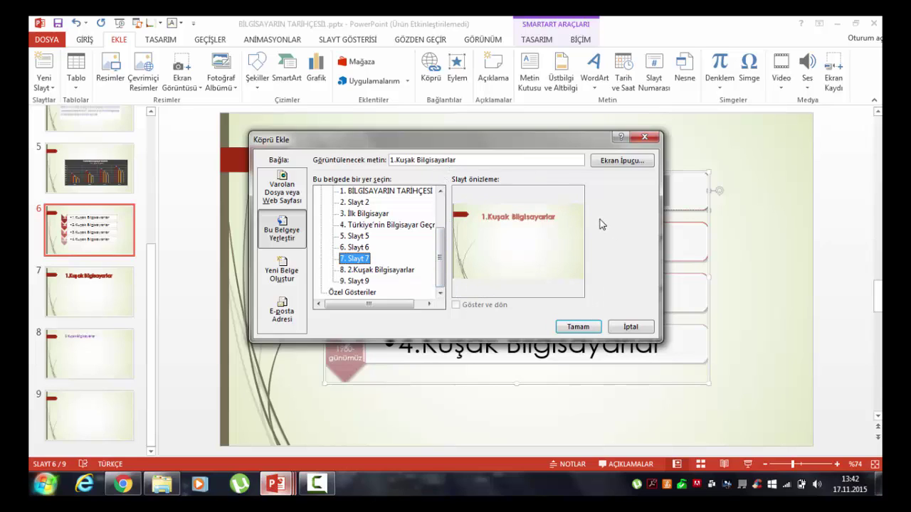
{"action": "left_click", "coordinate": [580, 329]}
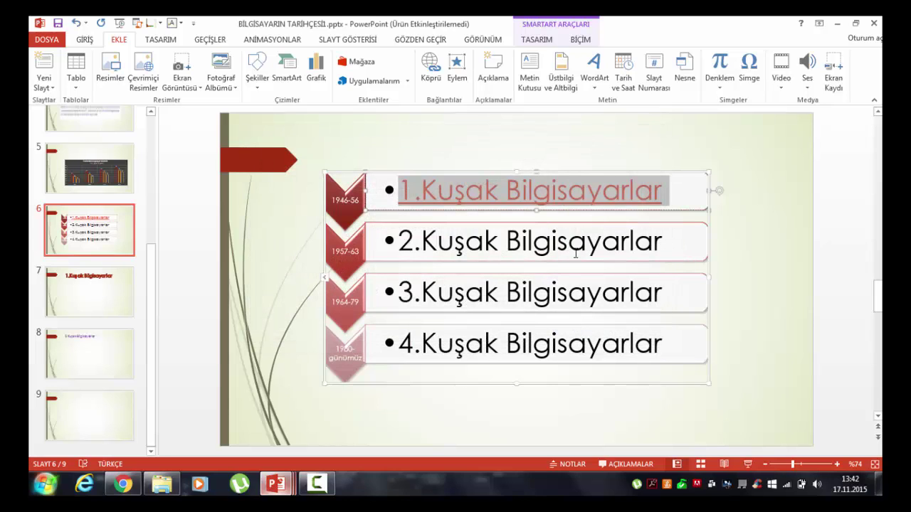
Step: Select slide 6's '2.Kuşak Bilgisayarlar' text and hyperlink it to slide 8
{"action": "left_click", "coordinate": [482, 243]}
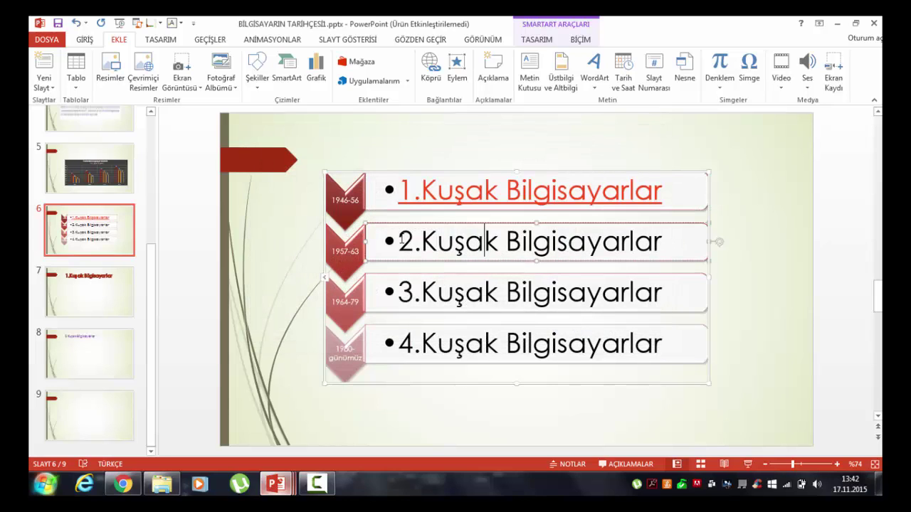
{"action": "left_click", "coordinate": [483, 244]}
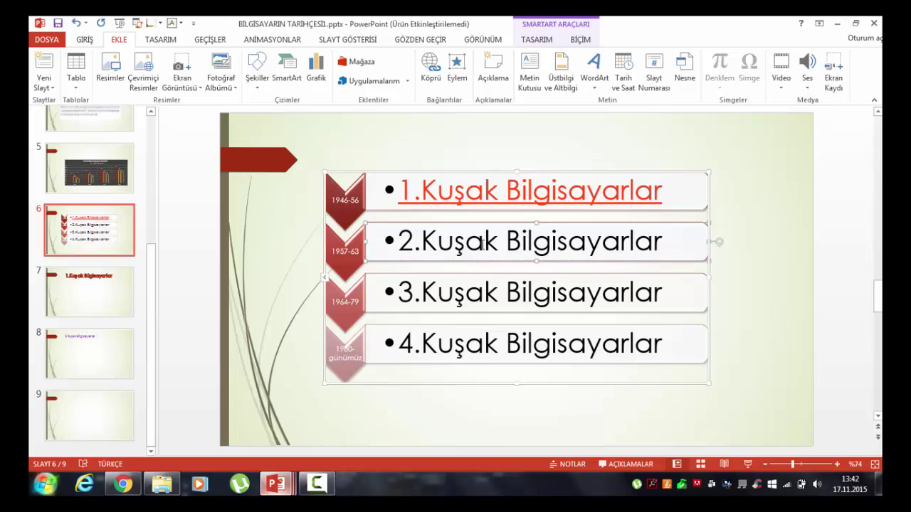
{"action": "left_click", "coordinate": [402, 241]}
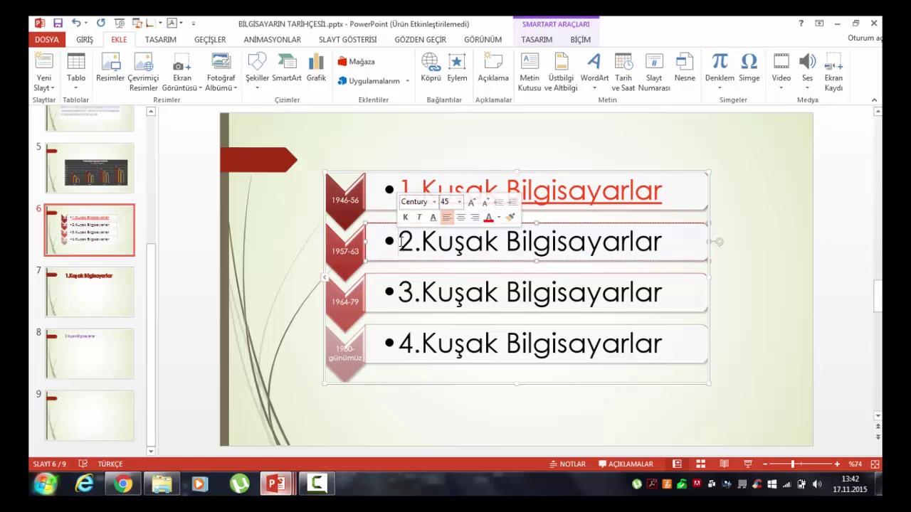
{"action": "left_click_drag", "start_coordinate": [401, 241], "coordinate": [623, 251]}
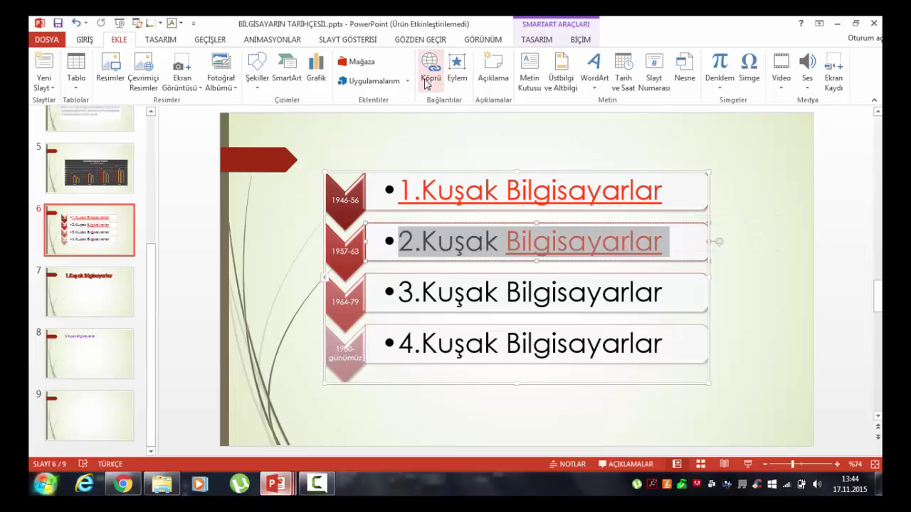
{"action": "left_click", "coordinate": [429, 79]}
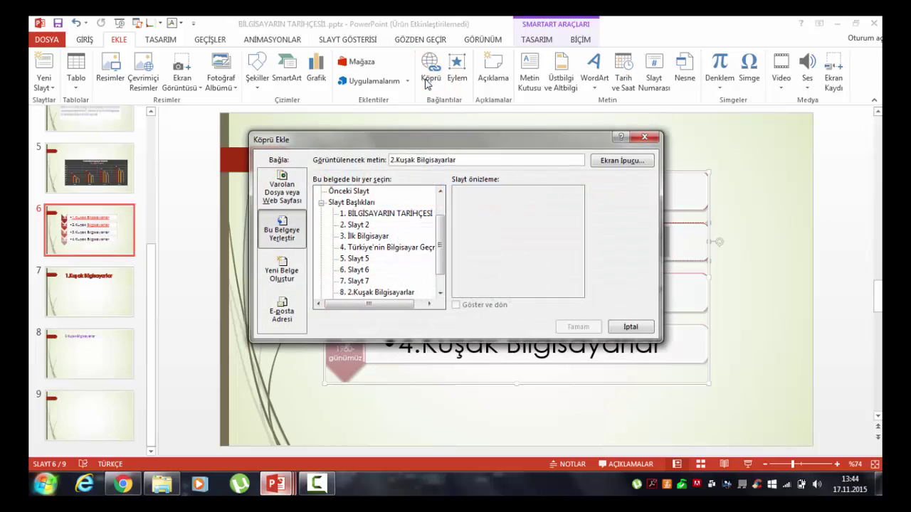
{"action": "left_click_drag", "start_coordinate": [439, 265], "coordinate": [439, 279]}
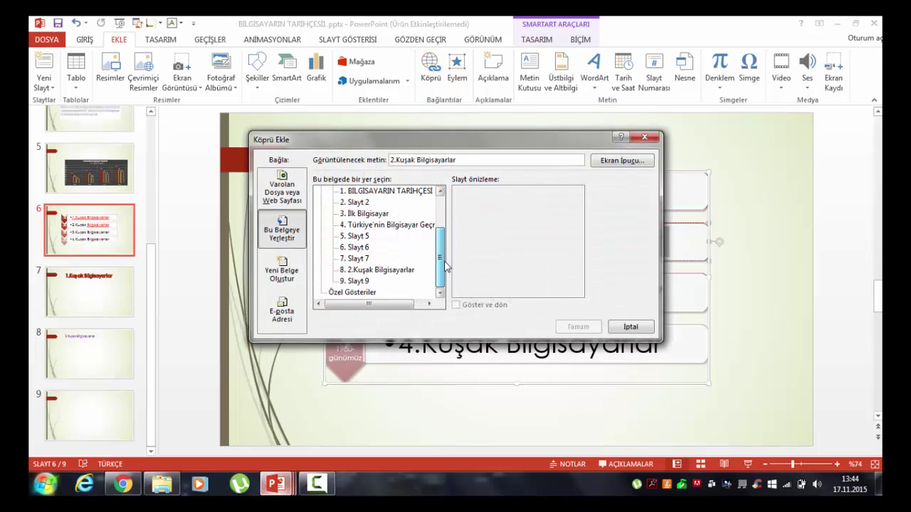
{"action": "left_click", "coordinate": [391, 272]}
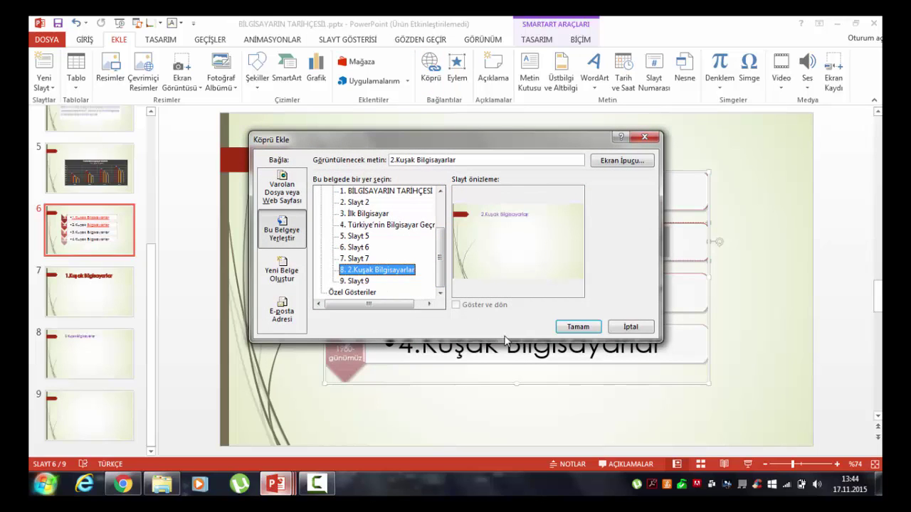
{"action": "left_click", "coordinate": [578, 327]}
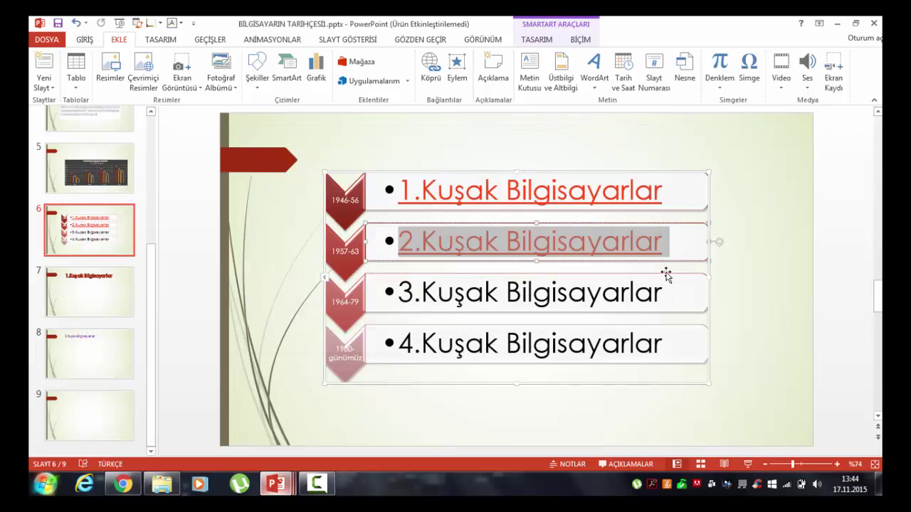
{"action": "left_click", "coordinate": [682, 250]}
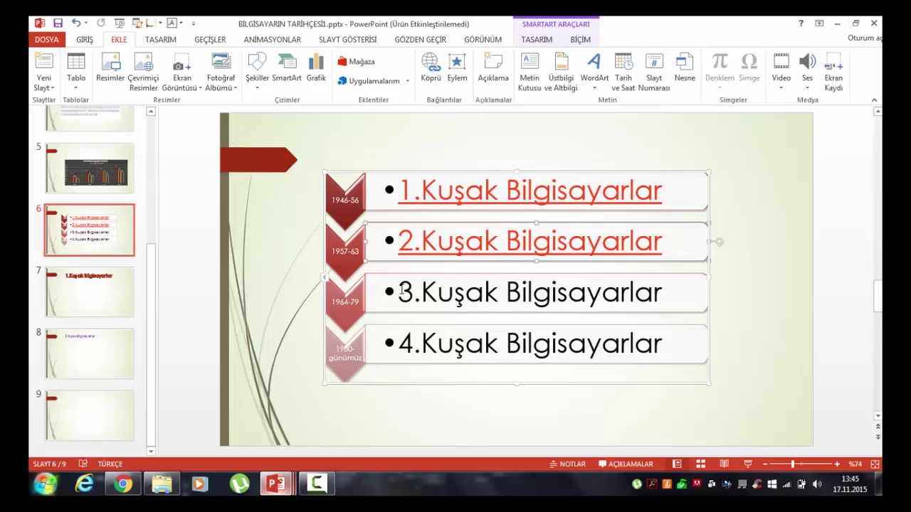
Step: Open the hyperlink dialog for '3.Kuşak Bilgisayarlar' set to Existing File or Web Page
{"action": "left_click_drag", "start_coordinate": [401, 291], "coordinate": [636, 307]}
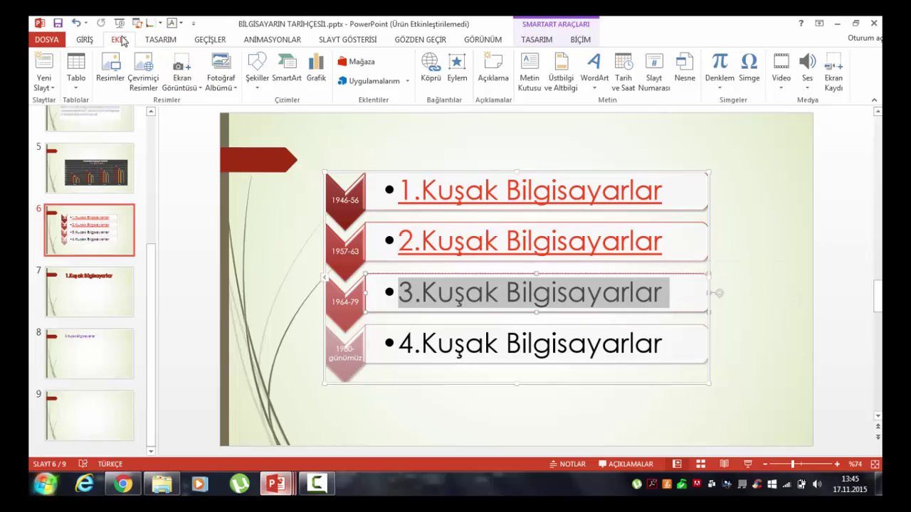
{"action": "left_click", "coordinate": [431, 72]}
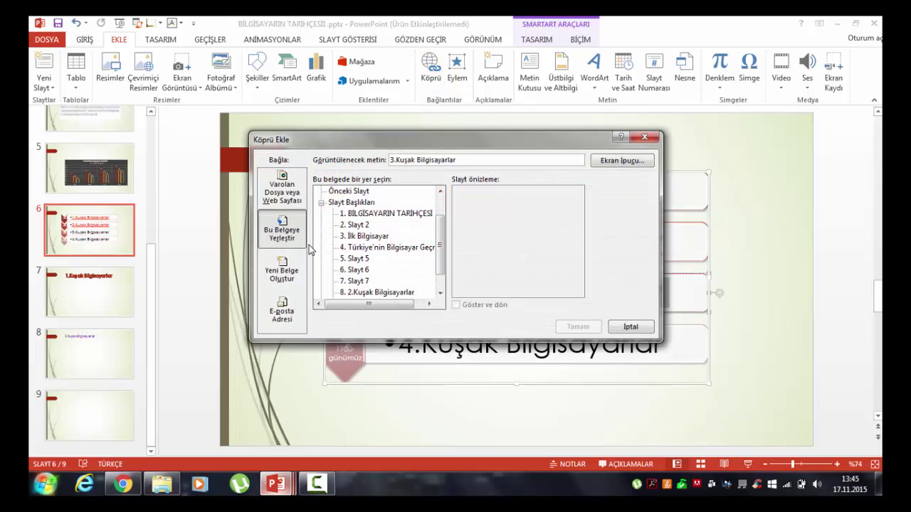
{"action": "left_click", "coordinate": [283, 192]}
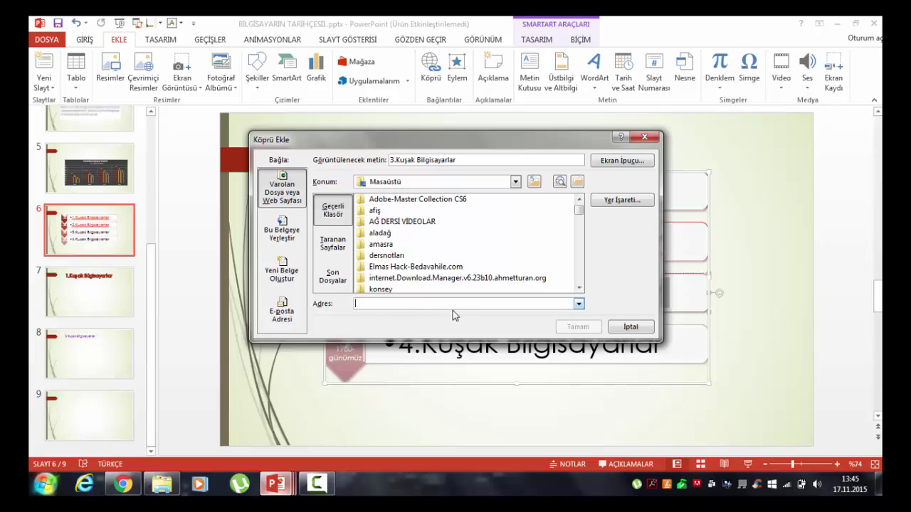
Step: Copy the Wikipedia article's address from Chrome and return to the hyperlink dialog
{"action": "left_click", "coordinate": [124, 484]}
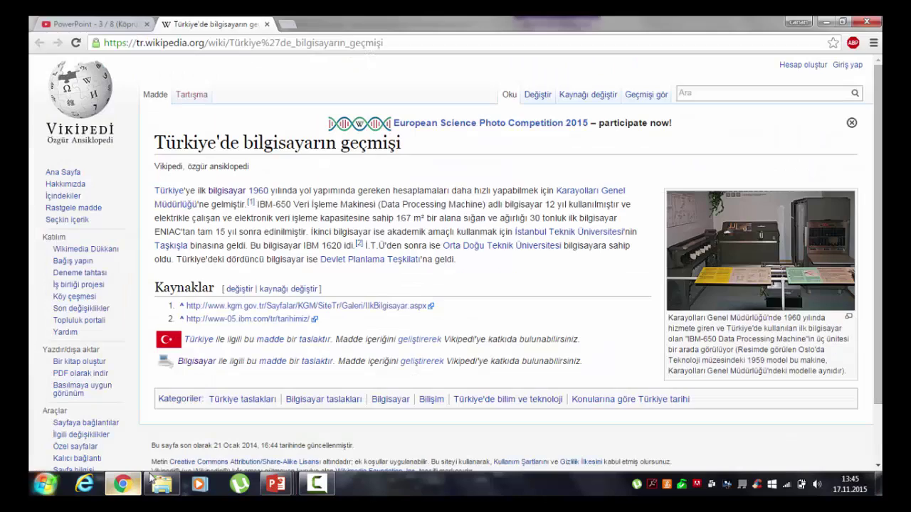
{"action": "left_click", "coordinate": [181, 42]}
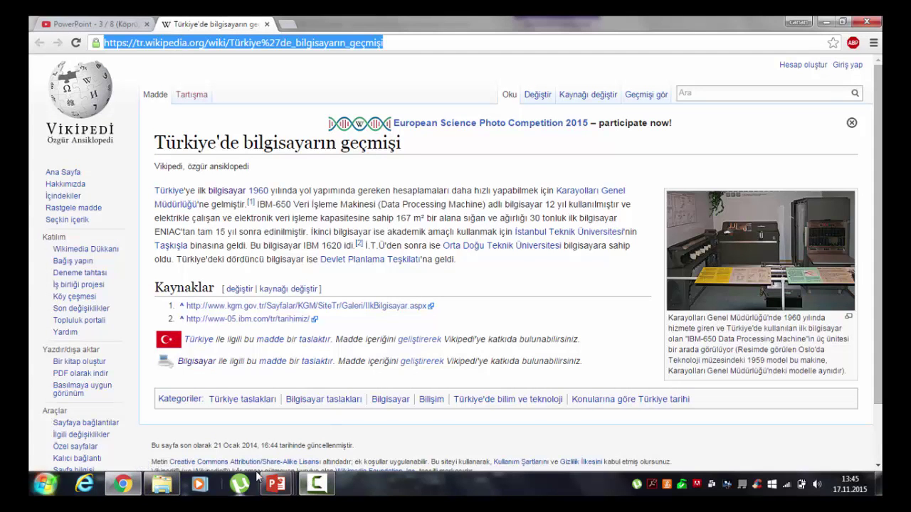
{"action": "left_click", "coordinate": [276, 485]}
Step: Link 3.Kuşak Bilgisayarlar to the pasted Wikipedia address, then select the 4.Kuşak Bilgisayarlar text
{"action": "left_click", "coordinate": [306, 441]}
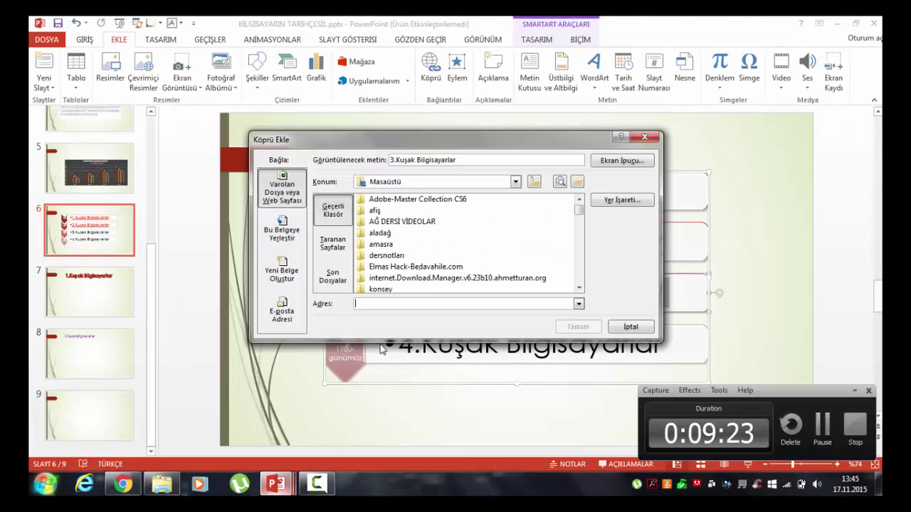
{"action": "key", "text": "ctrl+v"}
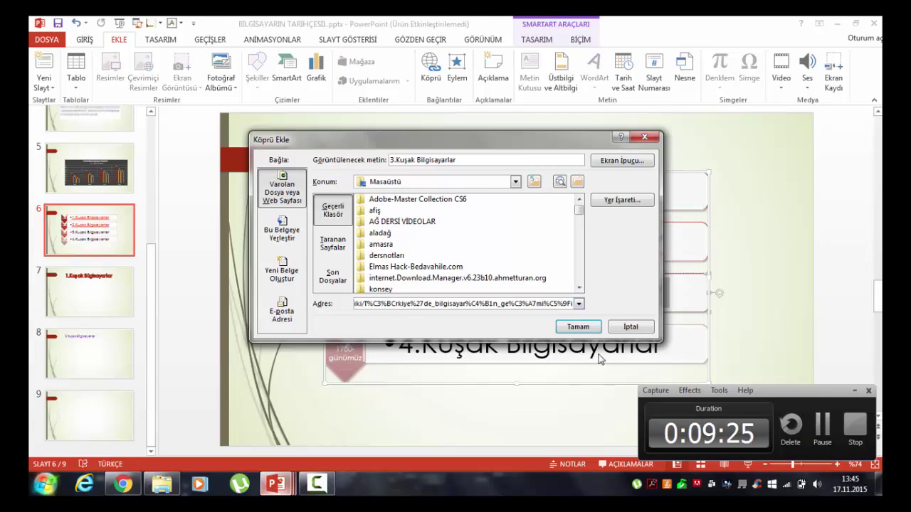
{"action": "left_click", "coordinate": [577, 326]}
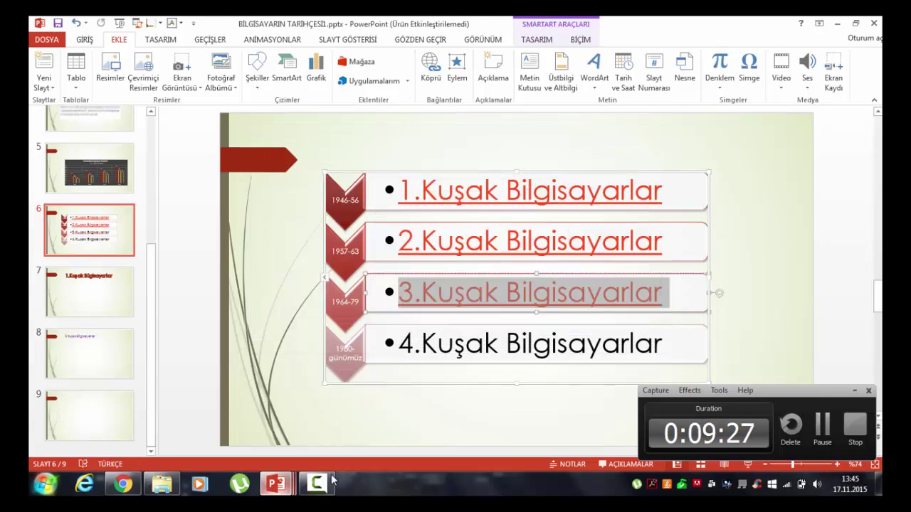
{"action": "left_click", "coordinate": [663, 292]}
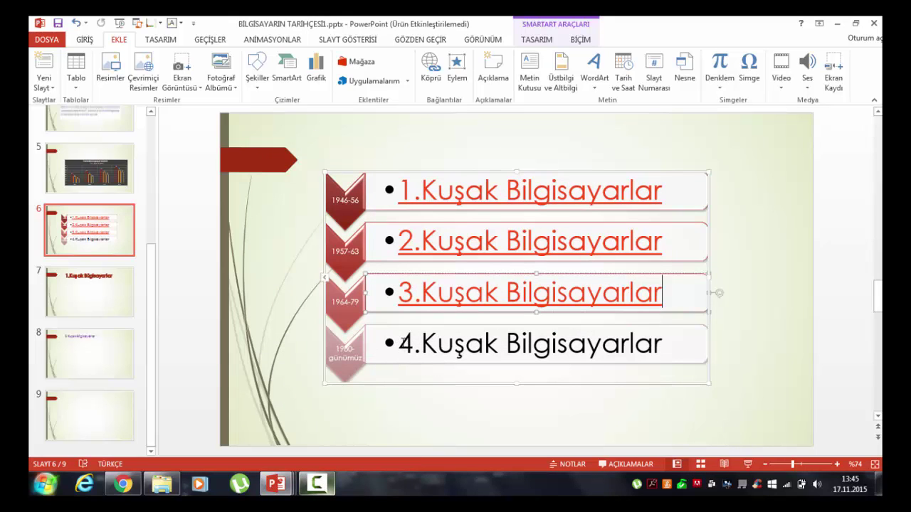
{"action": "left_click_drag", "start_coordinate": [403, 344], "coordinate": [631, 338]}
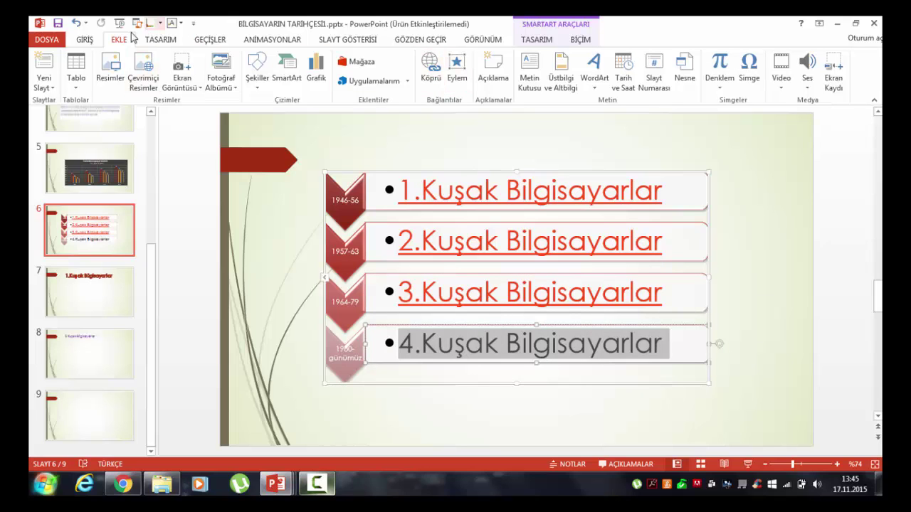
Step: Hyperlink 4.Kuşak Bilgisayarlar to the proje geliştirme folder on the Masaüstü (desktop)
{"action": "left_click", "coordinate": [430, 70]}
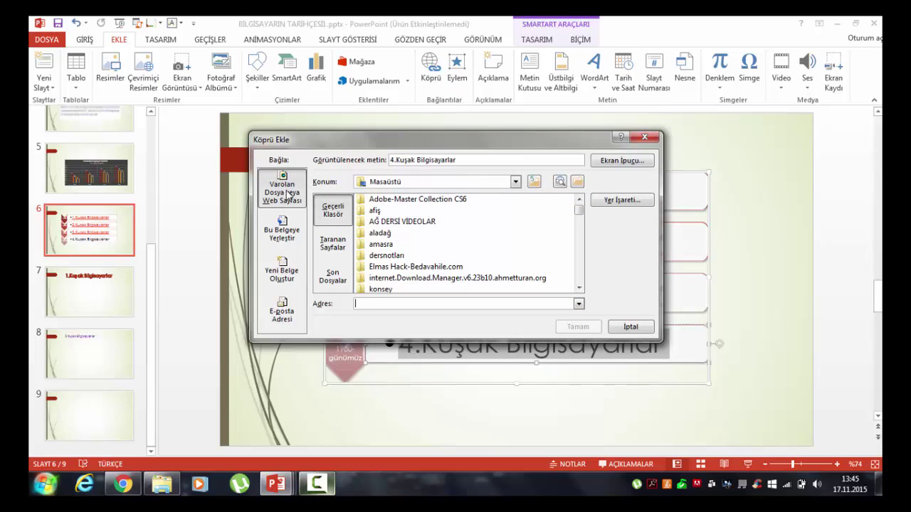
{"action": "left_click", "coordinate": [515, 182]}
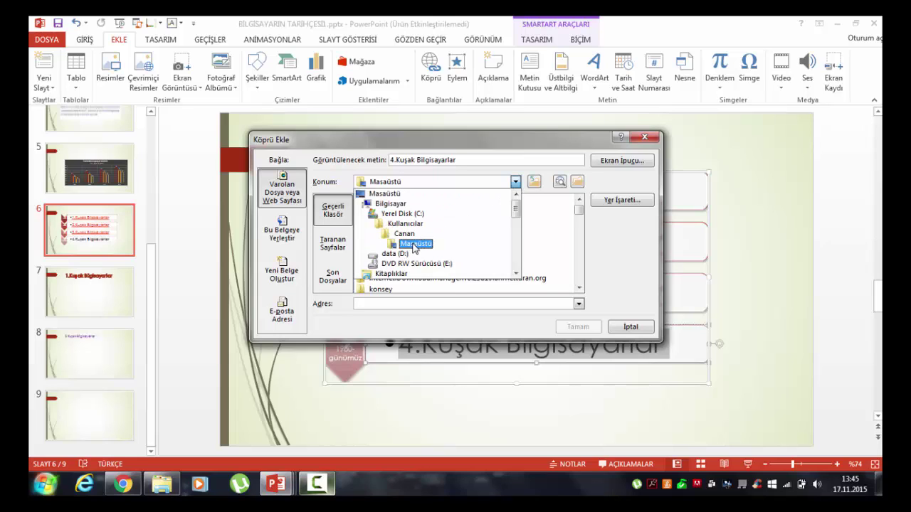
{"action": "left_click", "coordinate": [415, 244]}
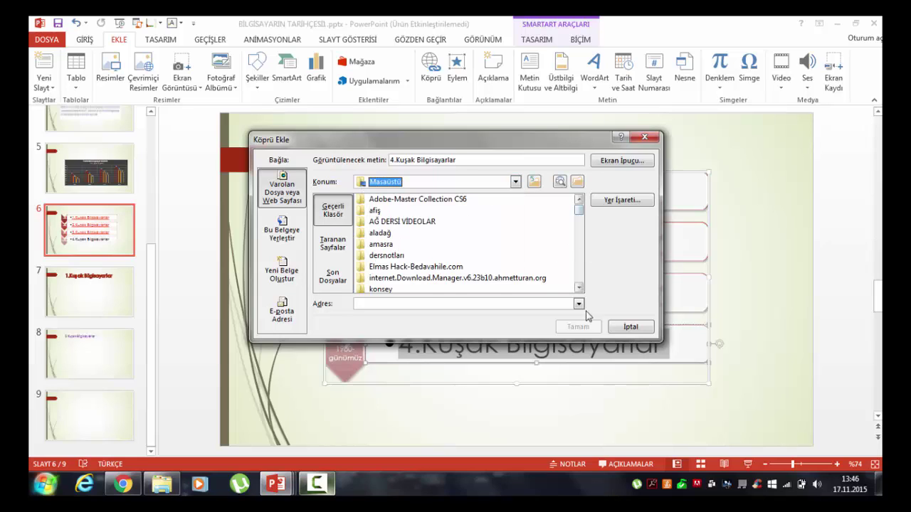
{"action": "left_click", "coordinate": [578, 288]}
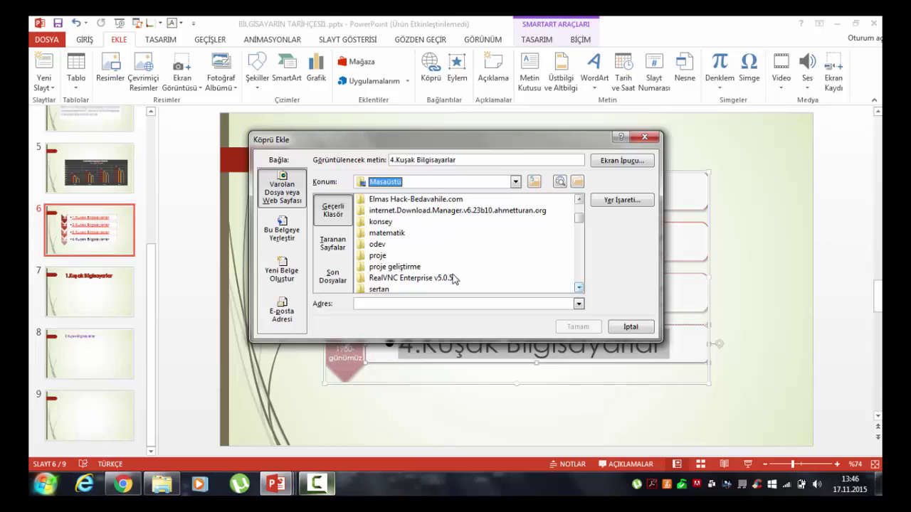
{"action": "left_click", "coordinate": [415, 268]}
{"action": "left_click", "coordinate": [590, 329]}
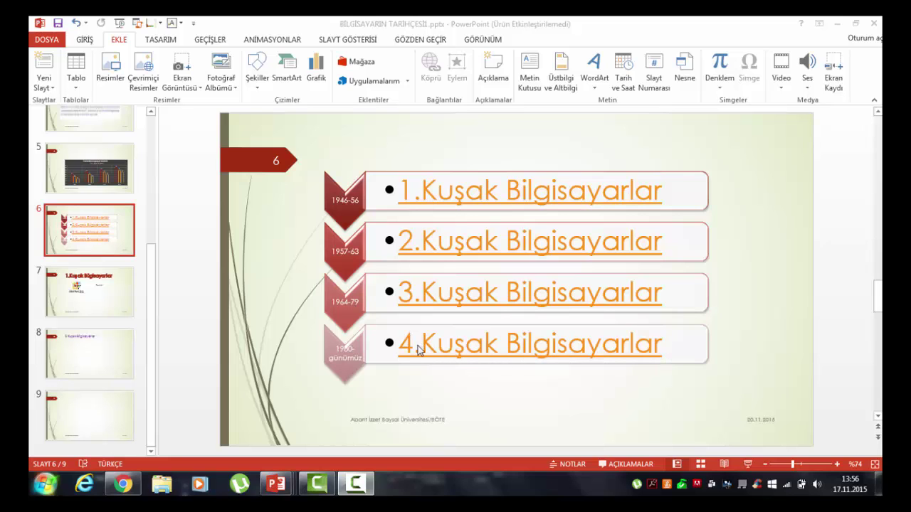
Step: Reopen the 4.Kuşak link in Edit Hyperlink, view each Link to option, and close without changes
{"action": "right_click", "coordinate": [548, 346]}
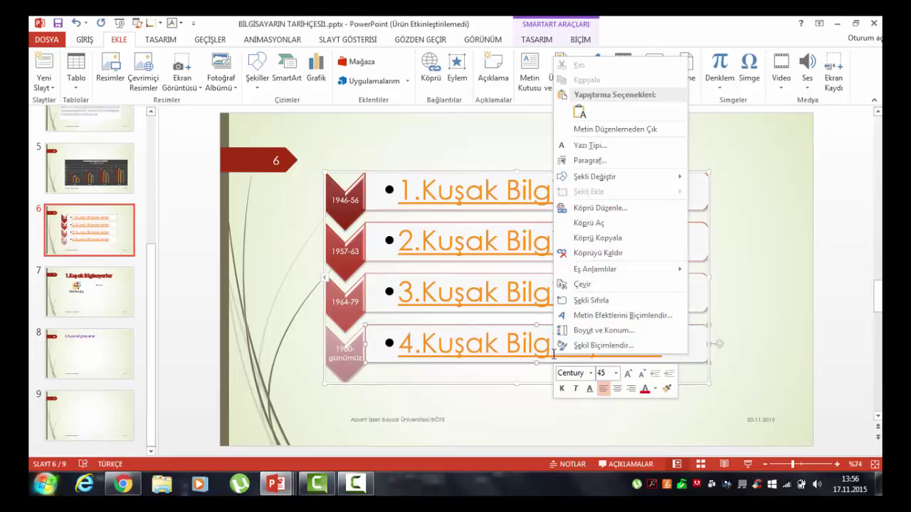
{"action": "left_click", "coordinate": [600, 208]}
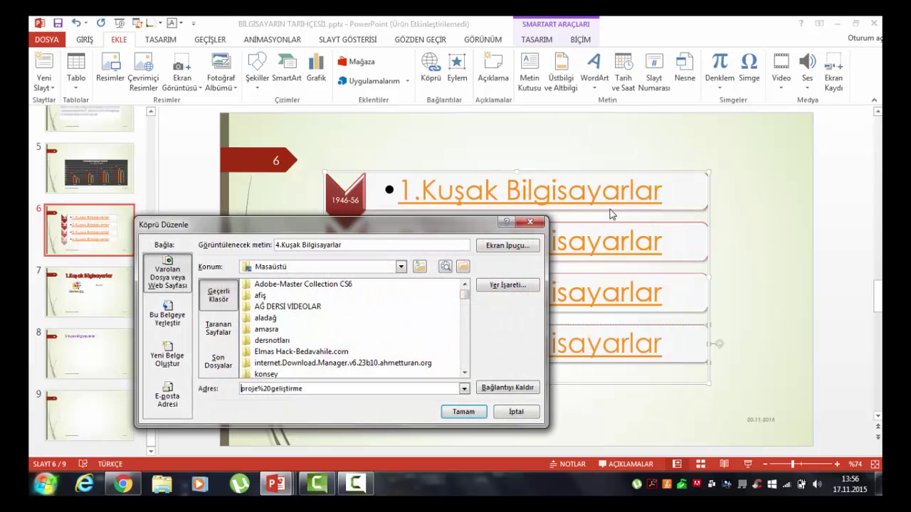
{"action": "left_click", "coordinate": [170, 318]}
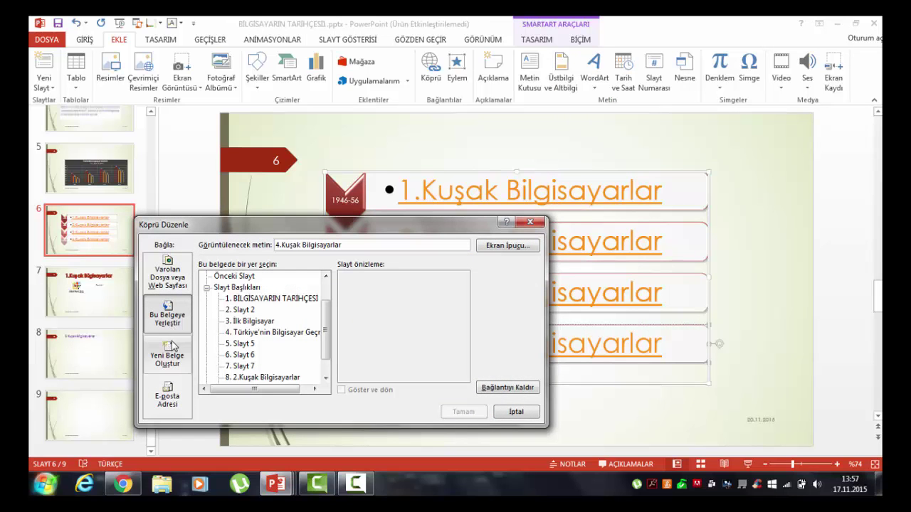
{"action": "left_click", "coordinate": [166, 276]}
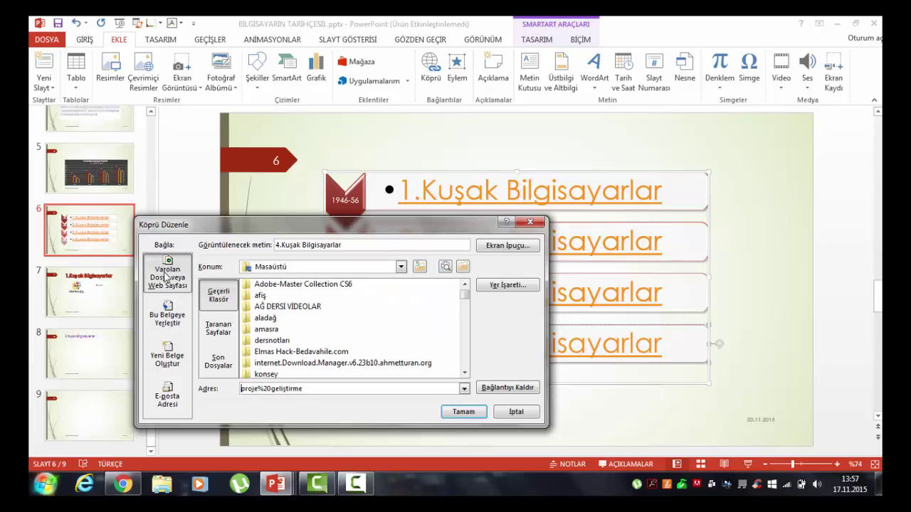
{"action": "left_click", "coordinate": [163, 324]}
{"action": "left_click", "coordinate": [169, 356]}
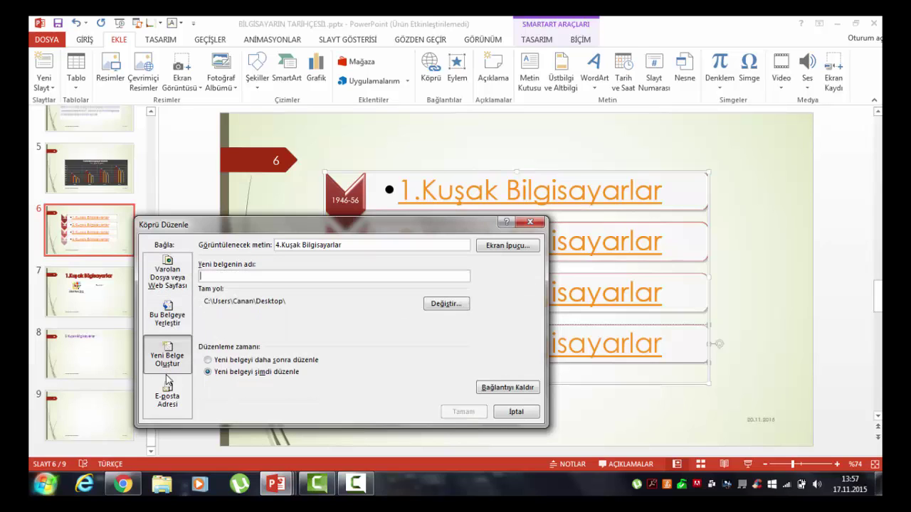
{"action": "left_click", "coordinate": [168, 400]}
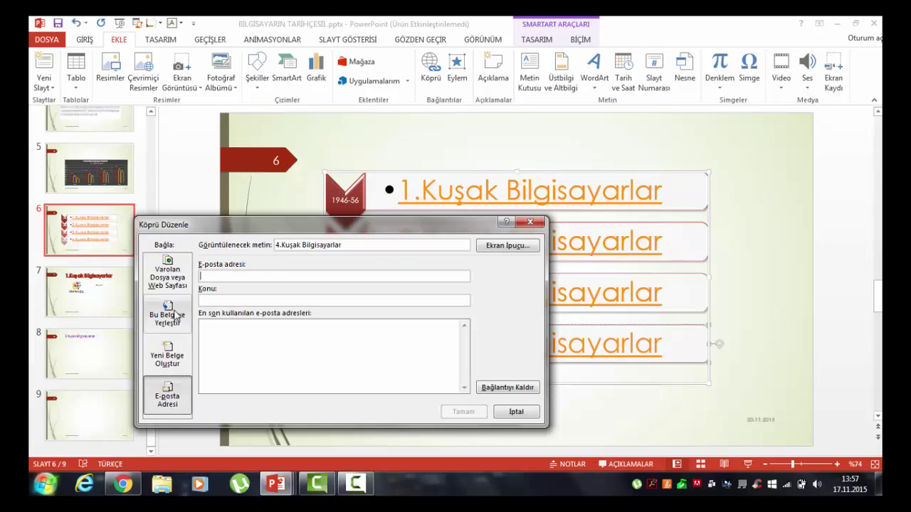
{"action": "left_click", "coordinate": [166, 279]}
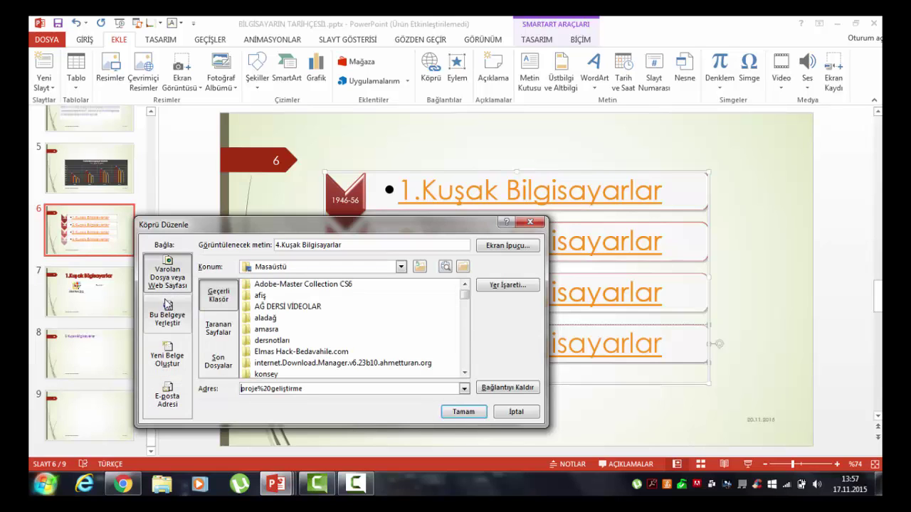
{"action": "left_click", "coordinate": [168, 308]}
{"action": "left_click", "coordinate": [530, 222]}
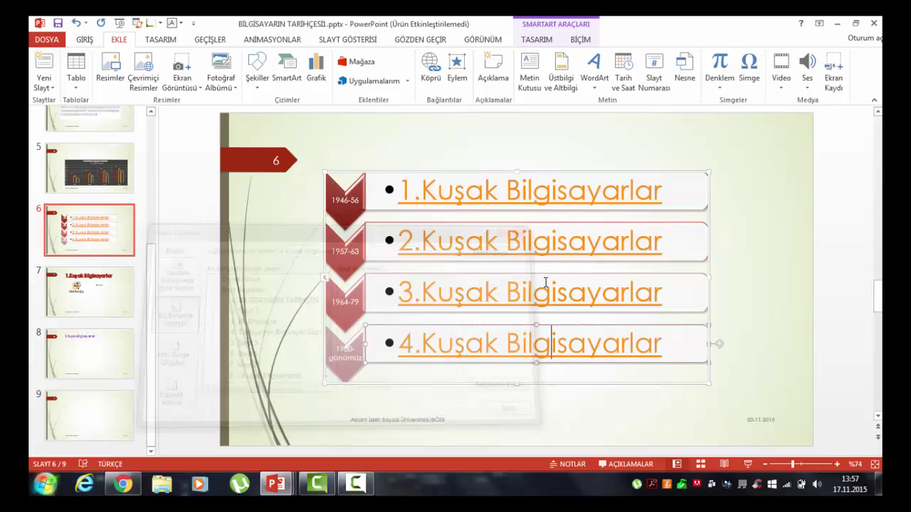
{"action": "right_click", "coordinate": [521, 349]}
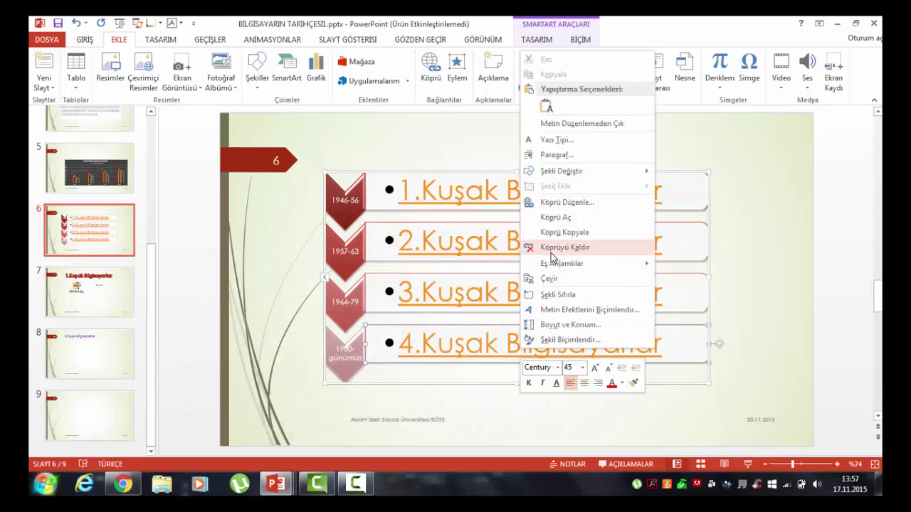
{"action": "left_click", "coordinate": [455, 345]}
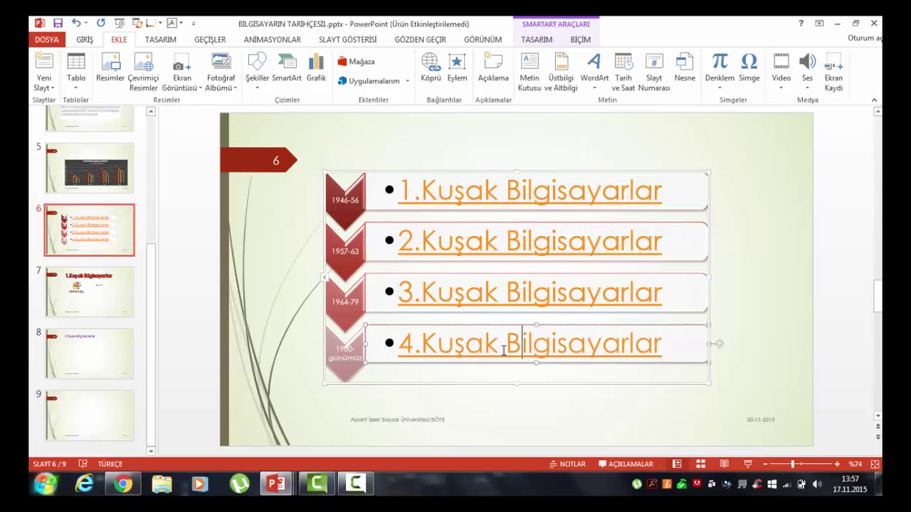
{"action": "right_click", "coordinate": [555, 348]}
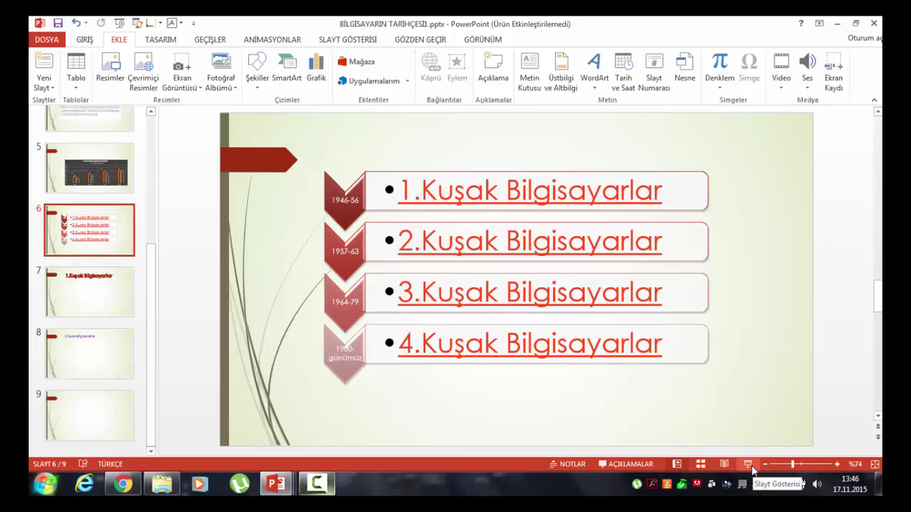
Step: Run the slide show from slide 6 and follow the 1.Kuşak, 2.Kuşak and 3.Kuşak links in turn
{"action": "left_click", "coordinate": [752, 467]}
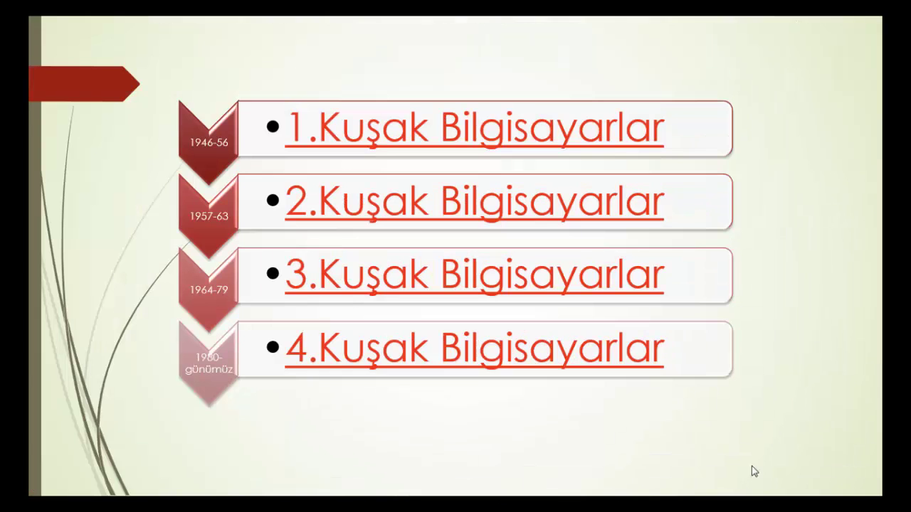
{"action": "left_click", "coordinate": [403, 147]}
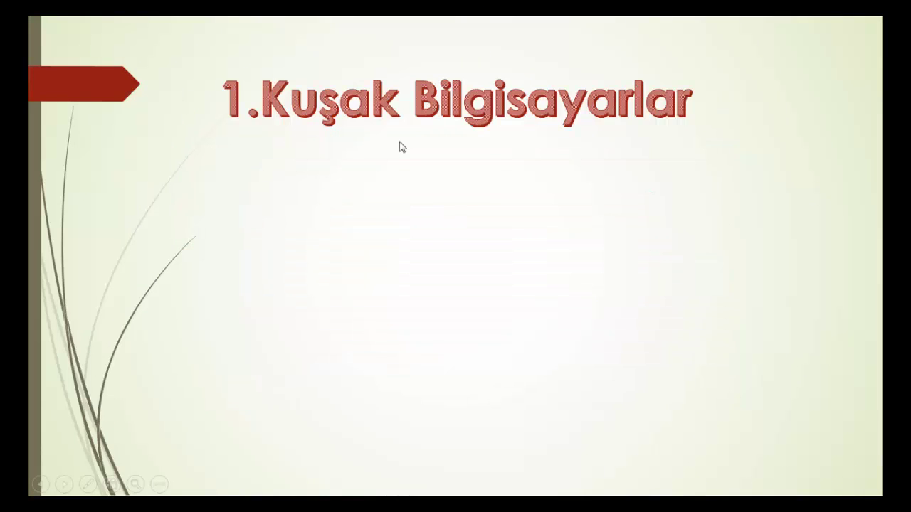
{"action": "left_click", "coordinate": [498, 185]}
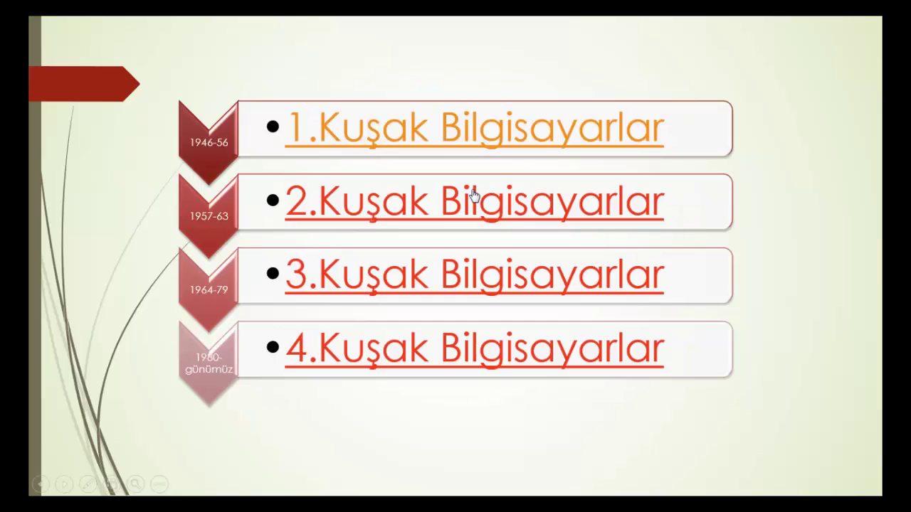
{"action": "left_click", "coordinate": [471, 211]}
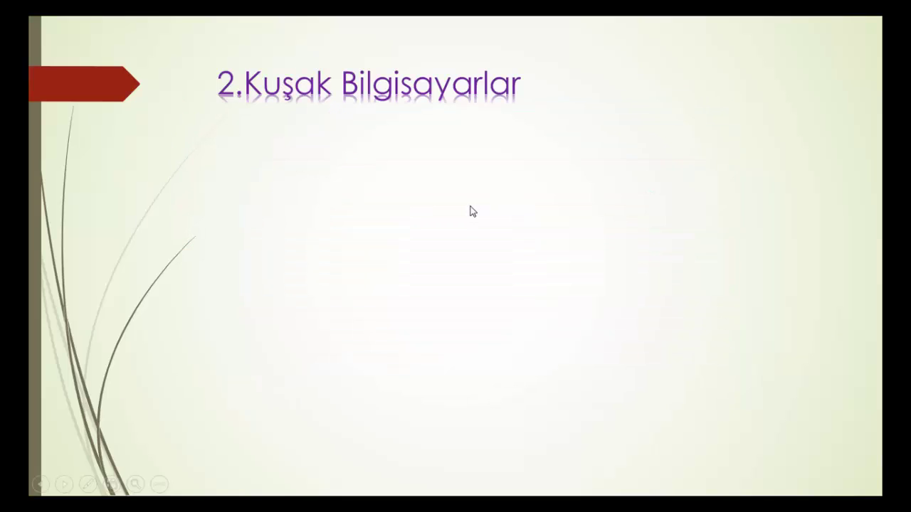
{"action": "key", "text": "Left"}
{"action": "left_click", "coordinate": [471, 211]}
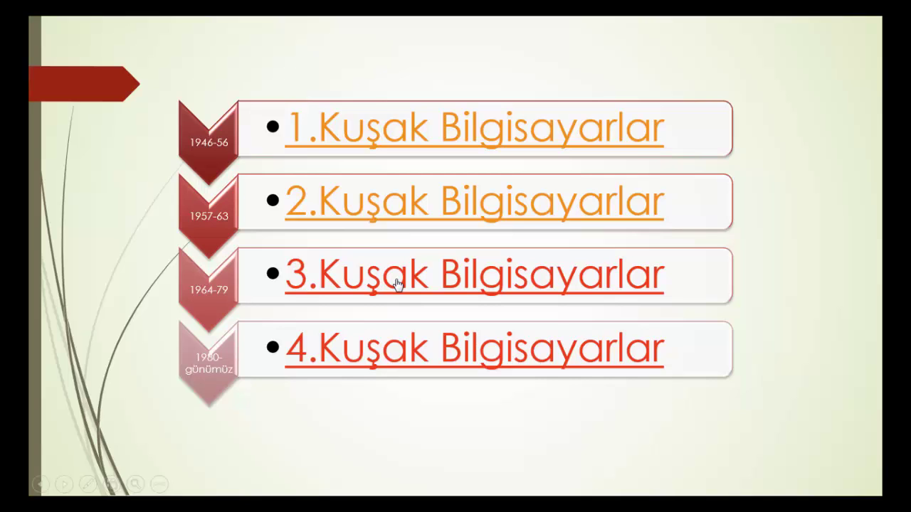
{"action": "left_click", "coordinate": [397, 283]}
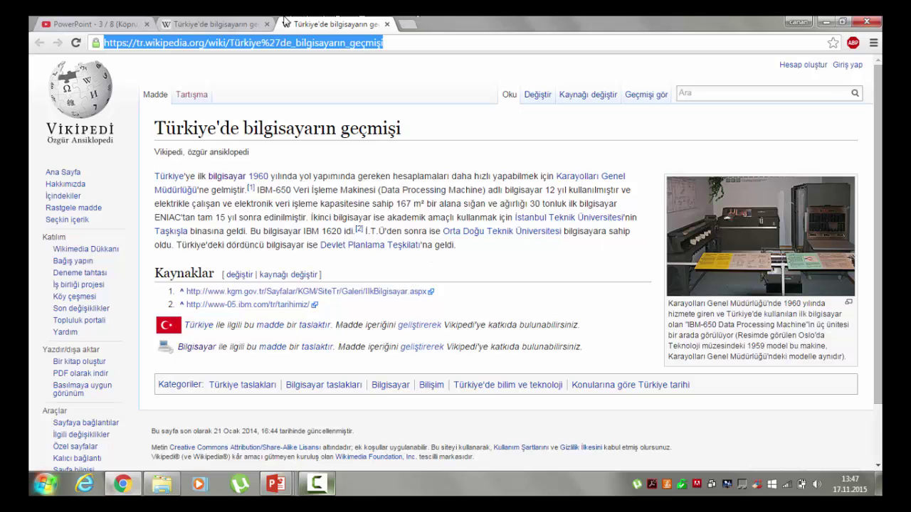
Step: Close the Wikipedia tab in Chrome and switch back to the PowerPoint editing window
{"action": "middle_click", "coordinate": [326, 20]}
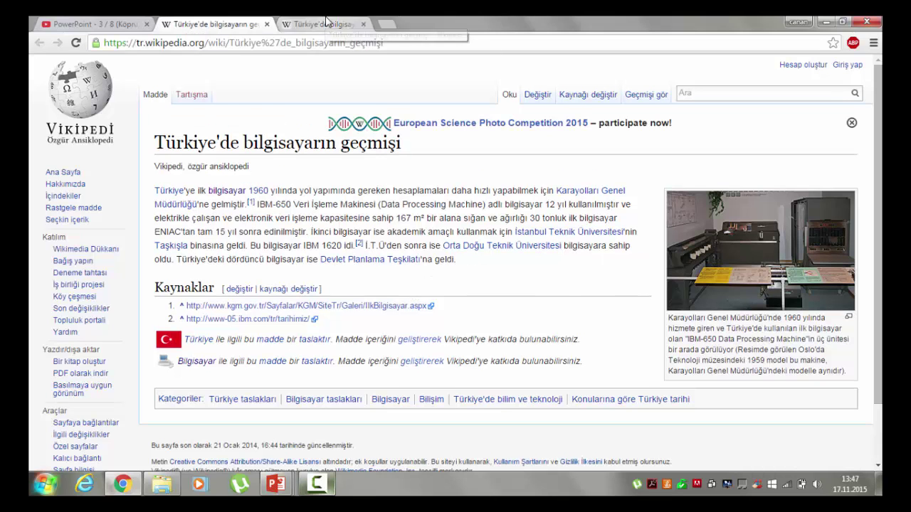
{"action": "mouse_move", "coordinate": [275, 484]}
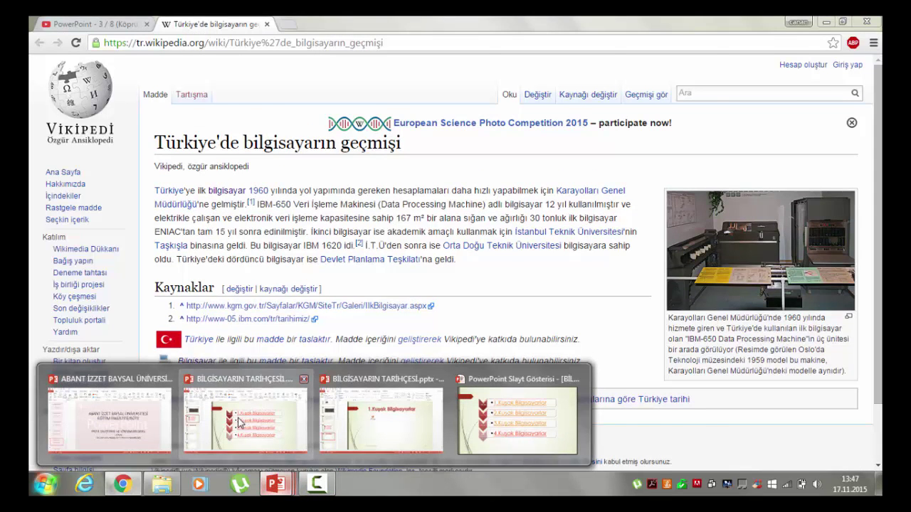
{"action": "left_click", "coordinate": [239, 423]}
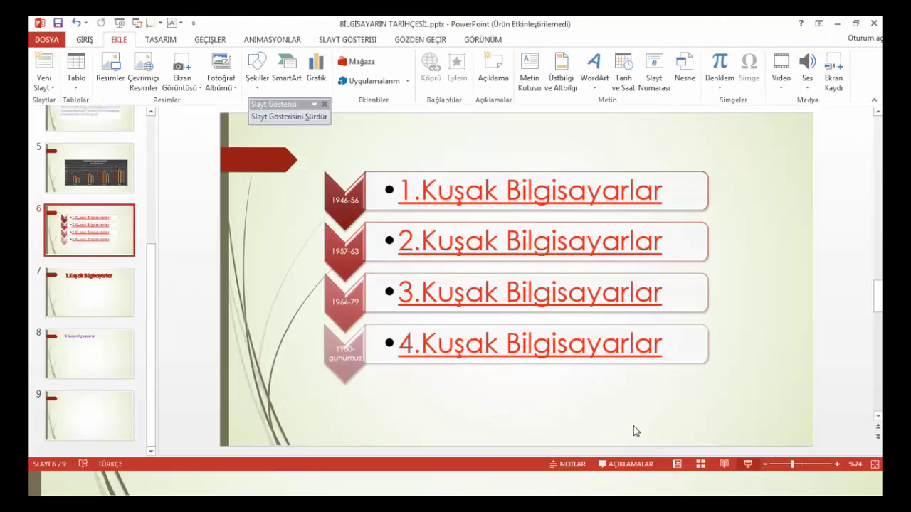
Step: Resume the slide show, open the proje geliştirme folder via the 4.Kuşak link, close it, and exit
{"action": "left_click", "coordinate": [747, 464]}
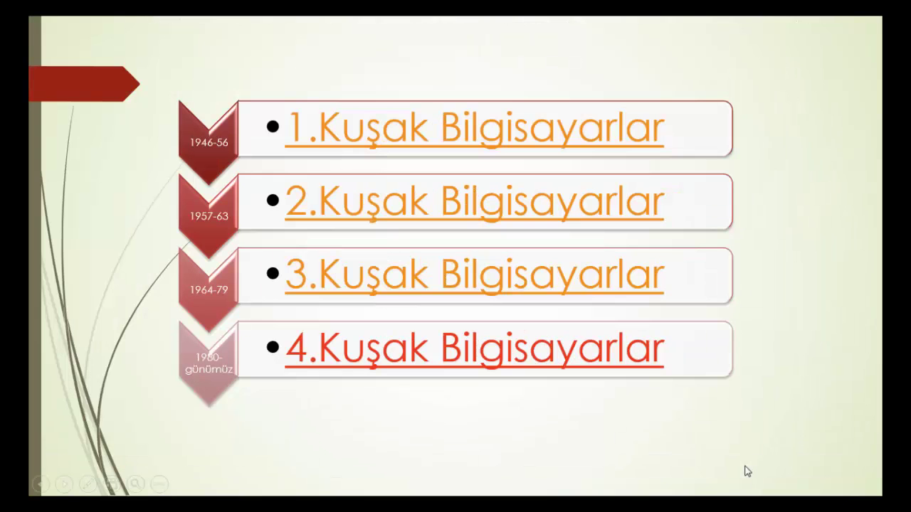
{"action": "left_click", "coordinate": [388, 361]}
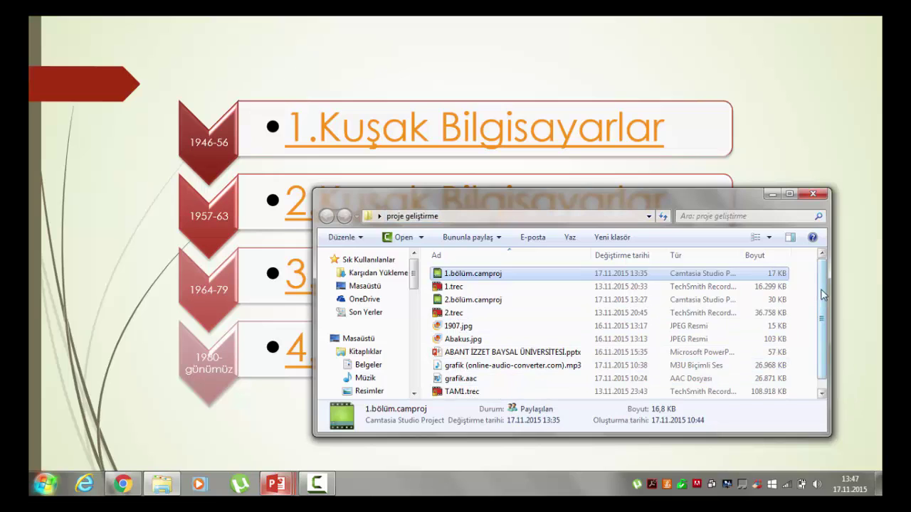
{"action": "scroll", "coordinate": [823, 294], "scroll_direction": "down", "scroll_amount": 1}
{"action": "scroll", "coordinate": [824, 294], "scroll_direction": "up", "scroll_amount": 1}
{"action": "left_click", "coordinate": [813, 195]}
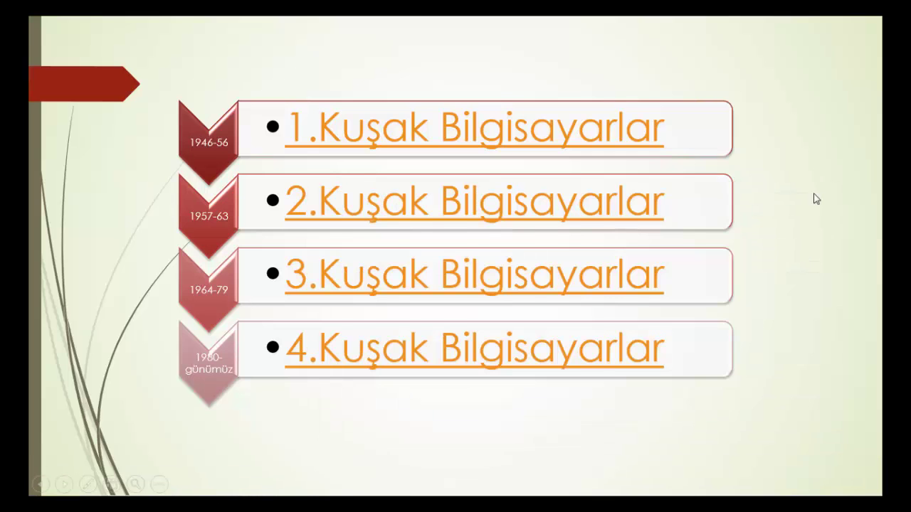
{"action": "key", "text": "Escape"}
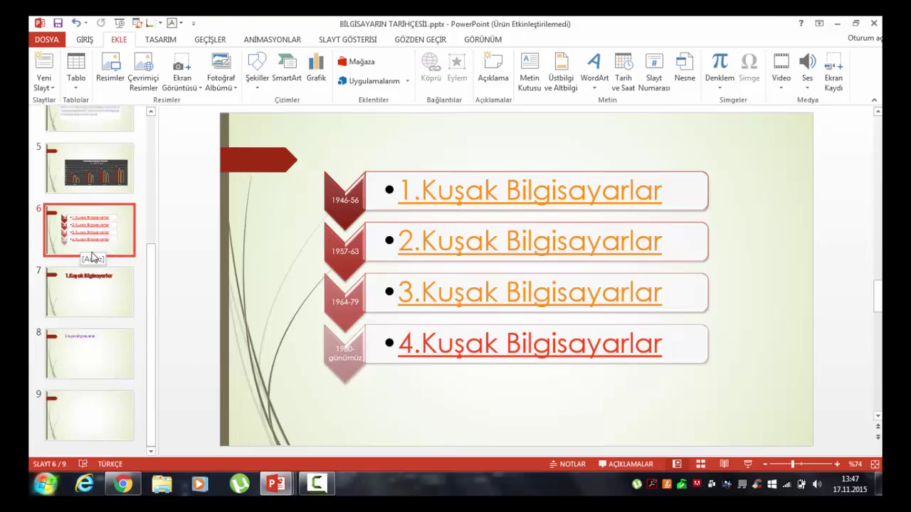
Step: Select the slide 7 thumbnail, the 1.Kuşak Bilgisayarlar slide
{"action": "left_click", "coordinate": [93, 300]}
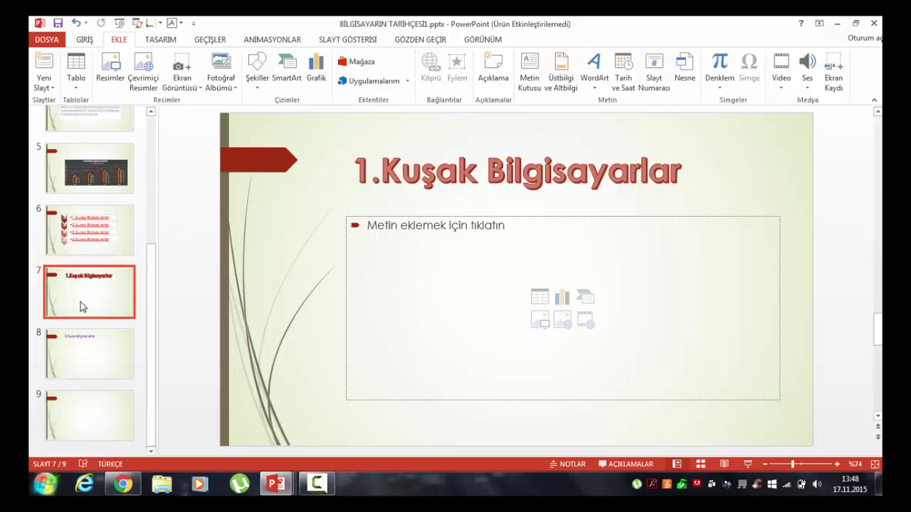
Step: Open Header & Footer and compare the Slide and Notes and Handouts tabs, ending on Notes and Handouts
{"action": "left_click", "coordinate": [567, 85]}
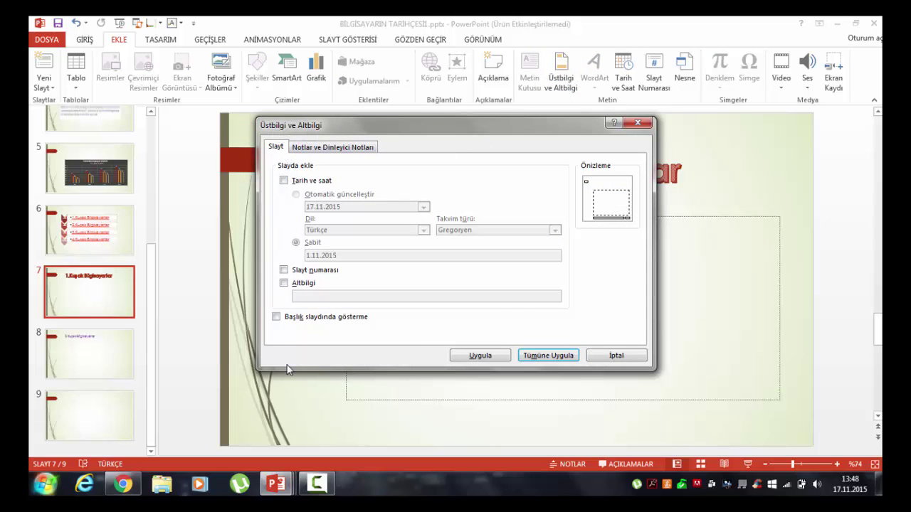
{"action": "left_click", "coordinate": [331, 151]}
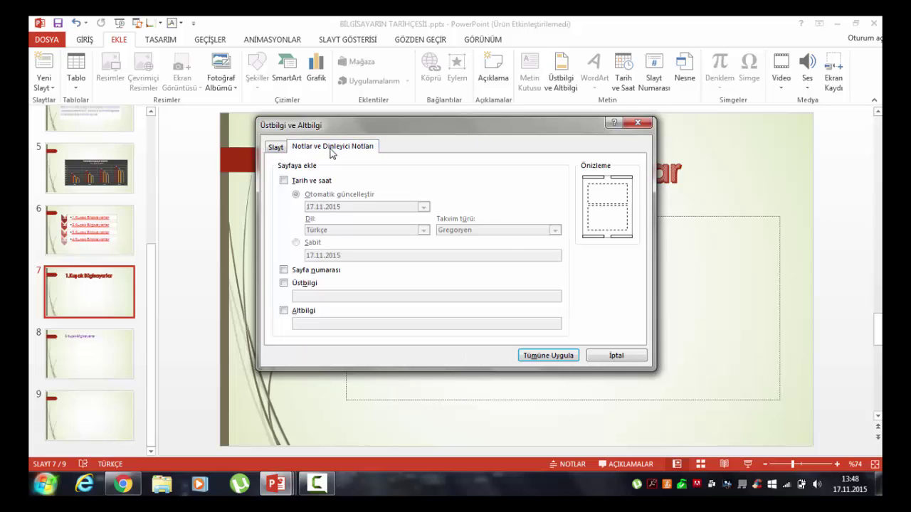
{"action": "left_click", "coordinate": [281, 153]}
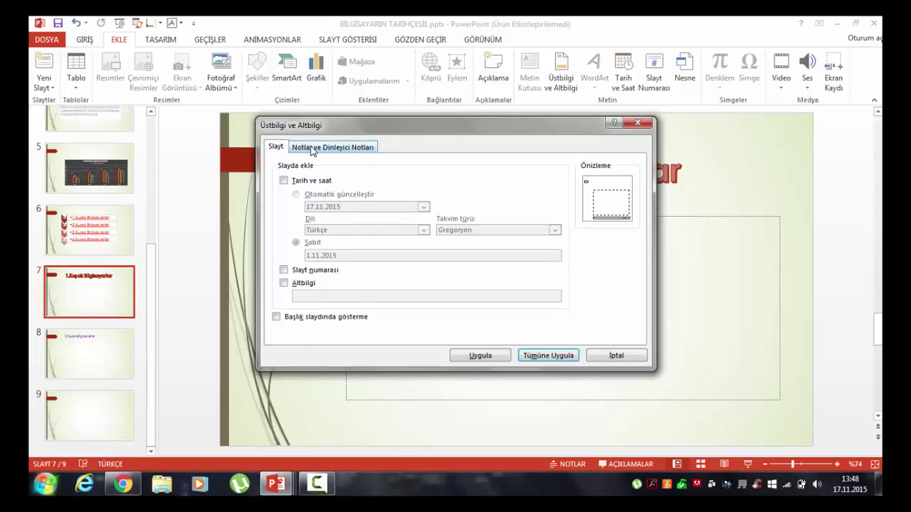
{"action": "left_click", "coordinate": [312, 151]}
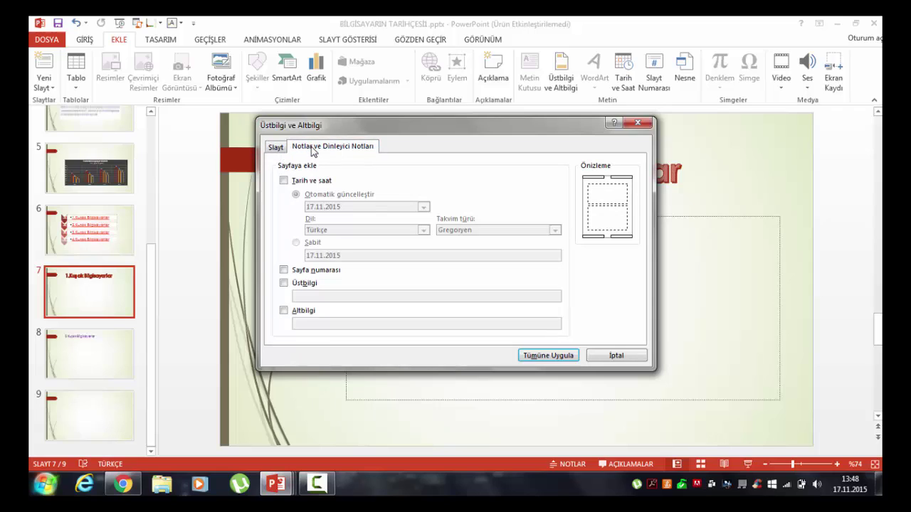
{"action": "left_click", "coordinate": [274, 151]}
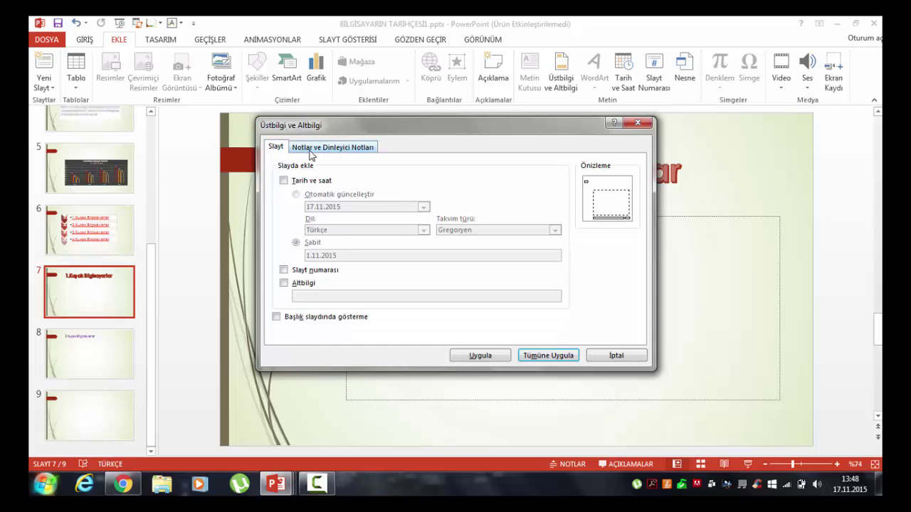
{"action": "left_click", "coordinate": [311, 154]}
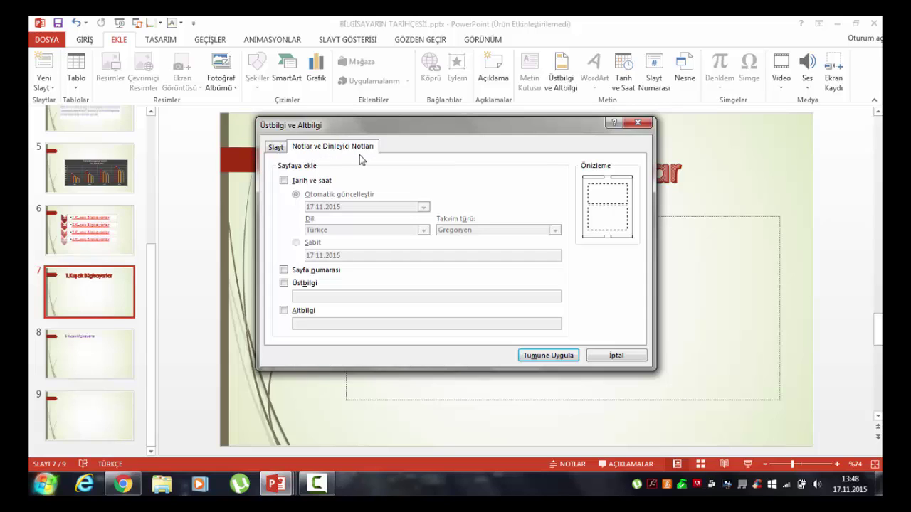
{"action": "left_click", "coordinate": [276, 148]}
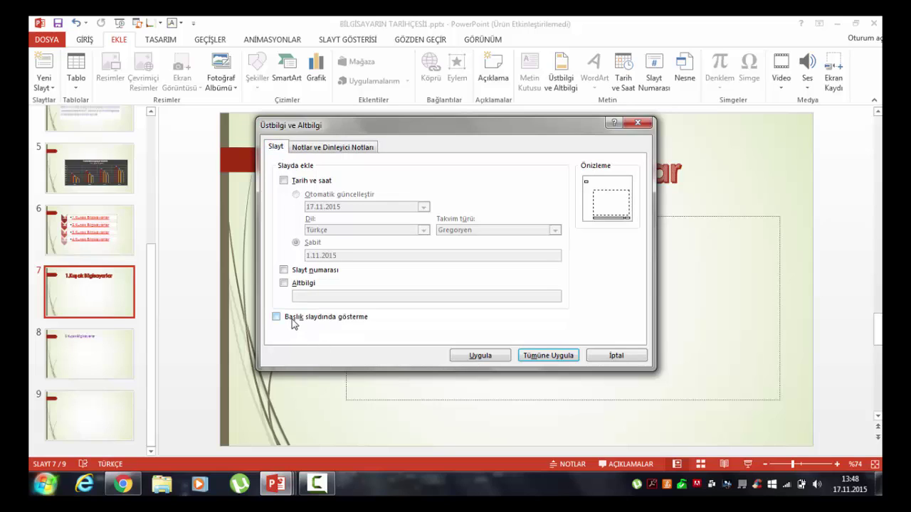
{"action": "left_click", "coordinate": [317, 148]}
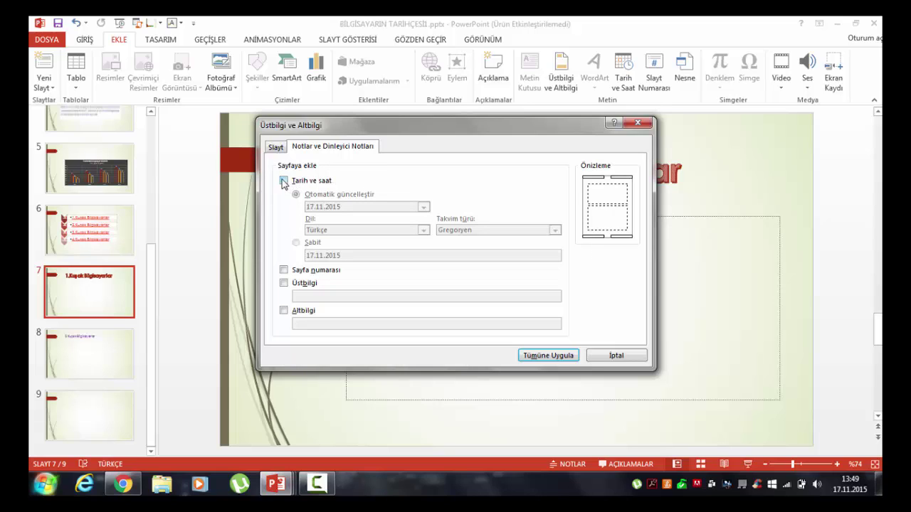
Step: Add an auto-updating date, page numbers, header 'BÖTE' and footer 'Abant İzzet Baysal Üniversitesi' everywhere
{"action": "left_click", "coordinate": [284, 181]}
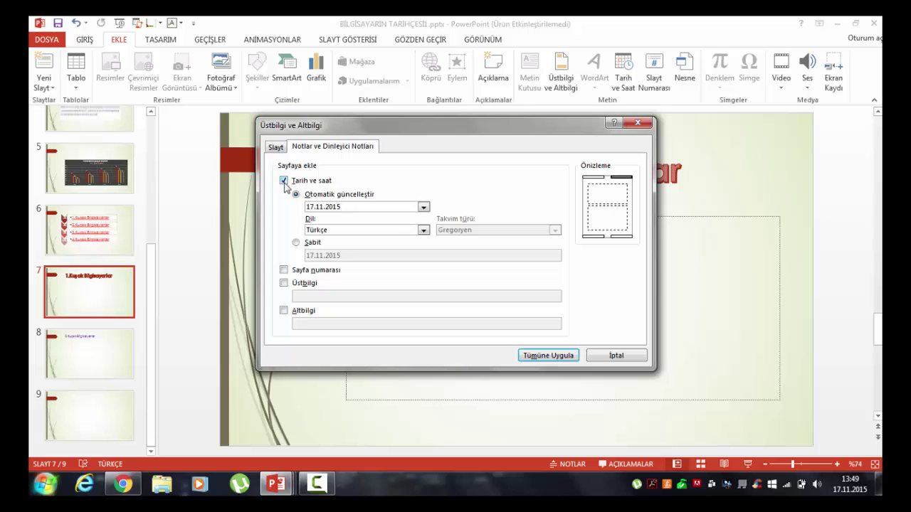
{"action": "left_click", "coordinate": [284, 283]}
{"action": "left_click", "coordinate": [310, 296]}
{"action": "type", "text": "BÖTE"}
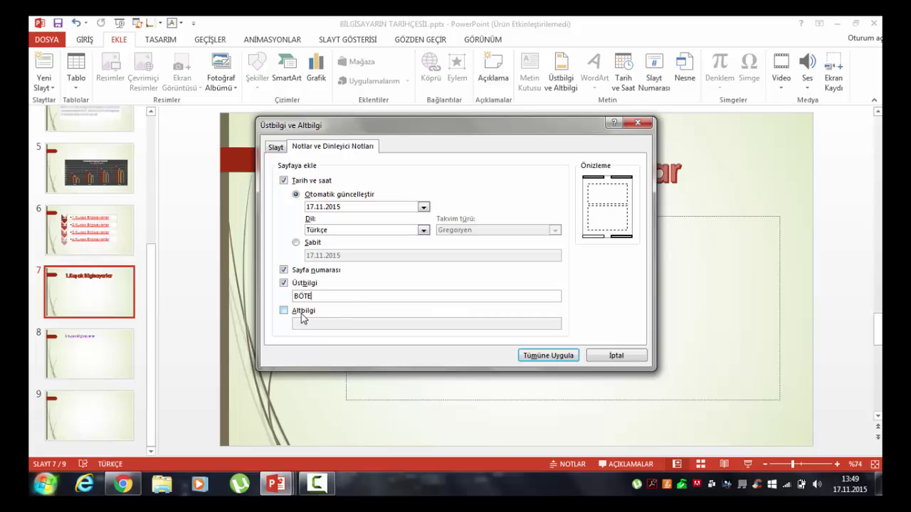
{"action": "left_click", "coordinate": [286, 311]}
{"action": "type", "text": "Abant İzzet Baysal Üniversitesi"}
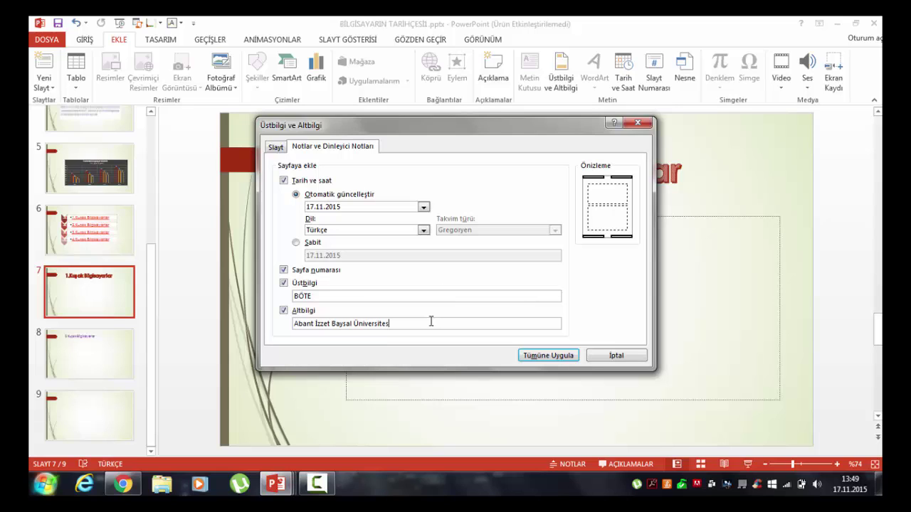
{"action": "left_click", "coordinate": [546, 357]}
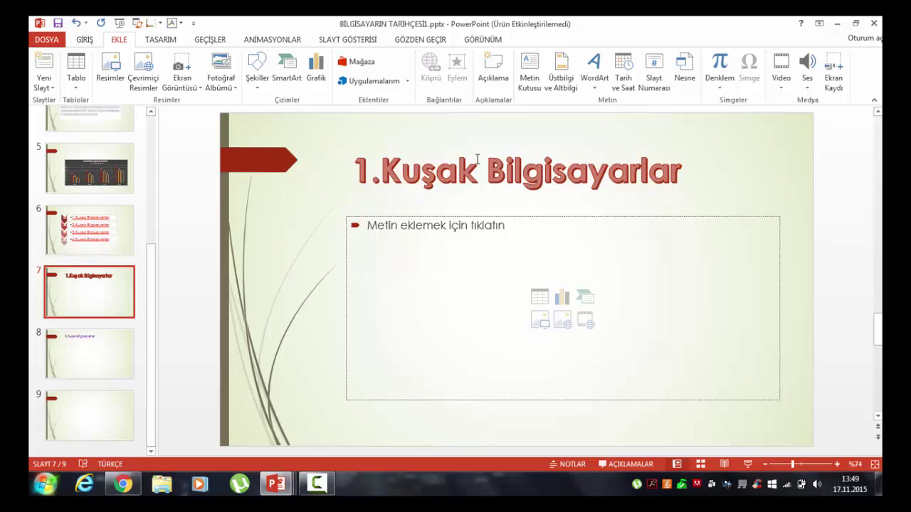
Step: Review slides 4 through 9 one after another, ending on the empty slide 9
{"action": "left_click", "coordinate": [90, 119]}
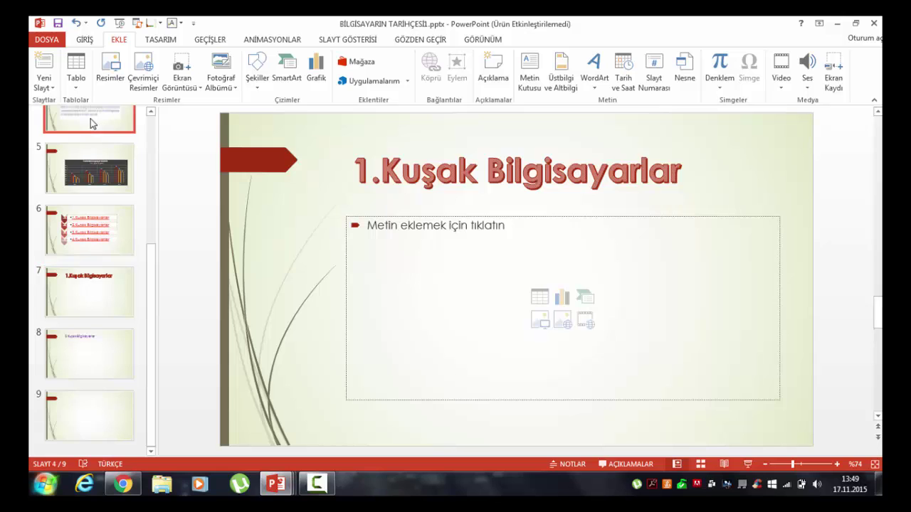
{"action": "left_click", "coordinate": [109, 179]}
{"action": "left_click", "coordinate": [111, 270]}
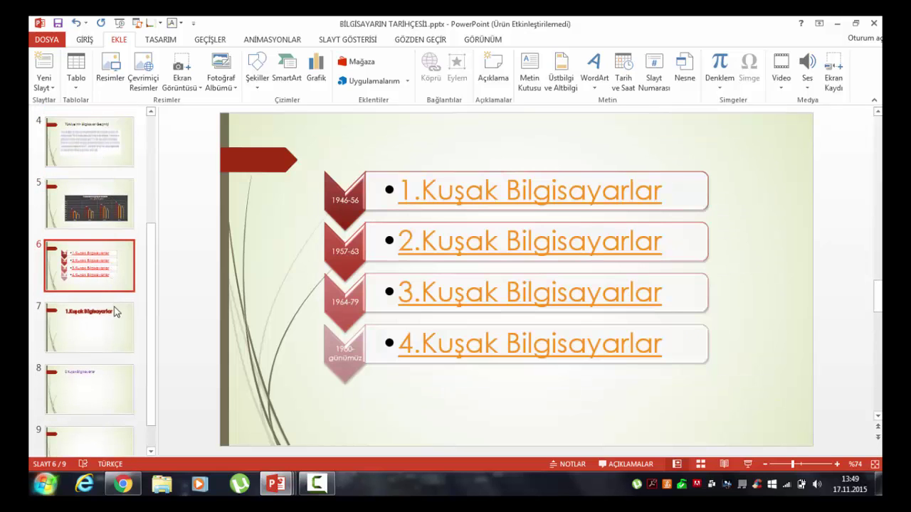
{"action": "left_click", "coordinate": [112, 325]}
{"action": "left_click", "coordinate": [111, 388]}
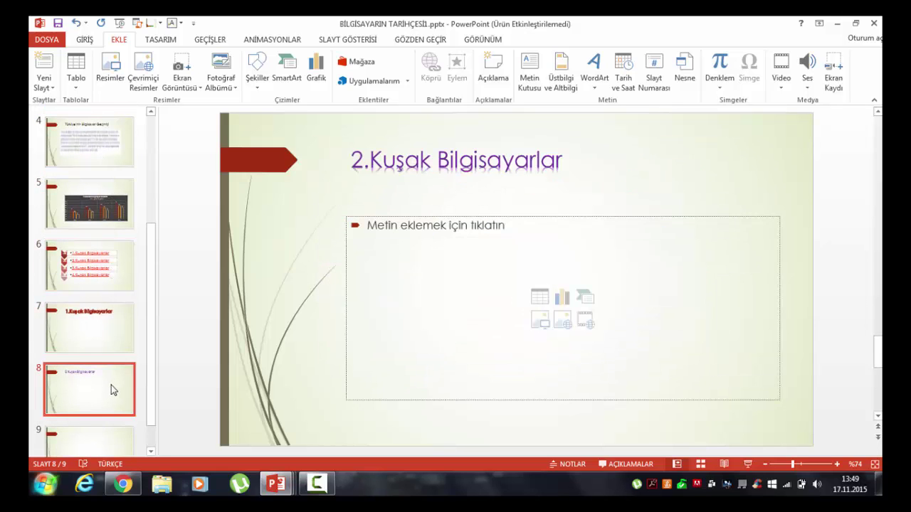
{"action": "left_click", "coordinate": [104, 436]}
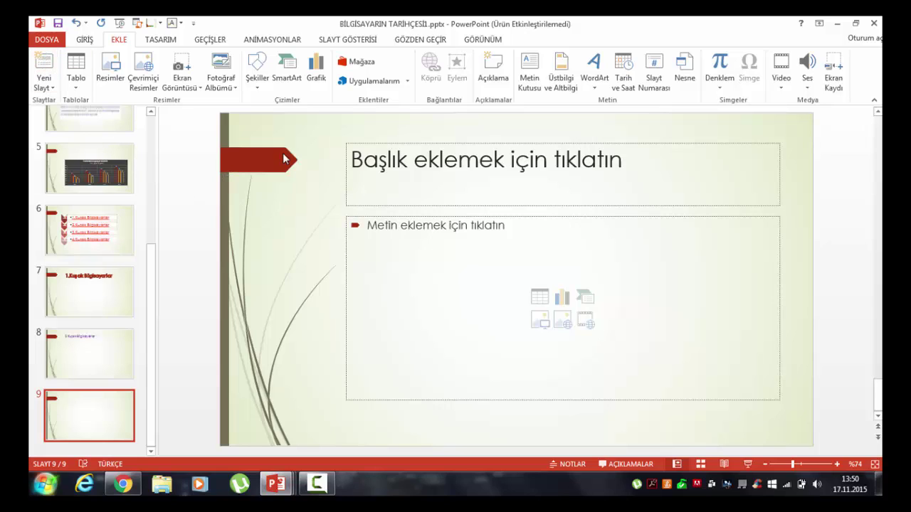
{"action": "left_click", "coordinate": [47, 41]}
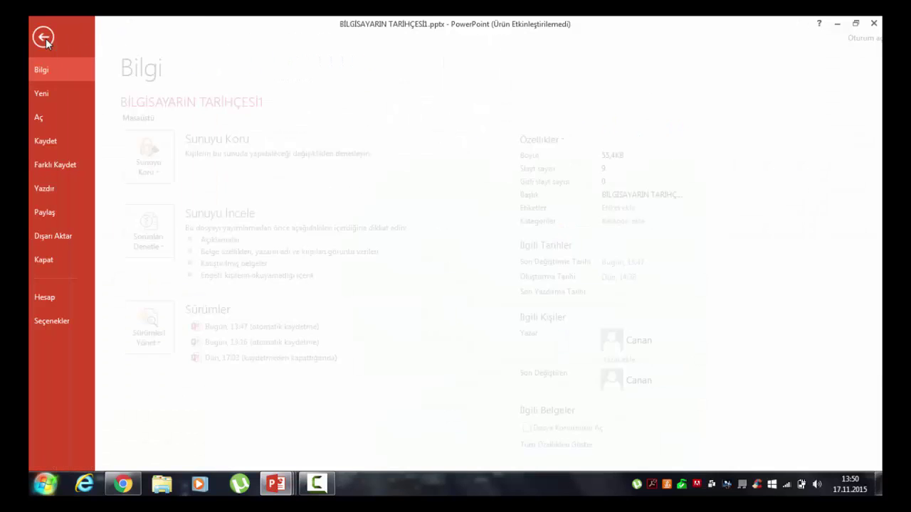
{"action": "left_click", "coordinate": [66, 192]}
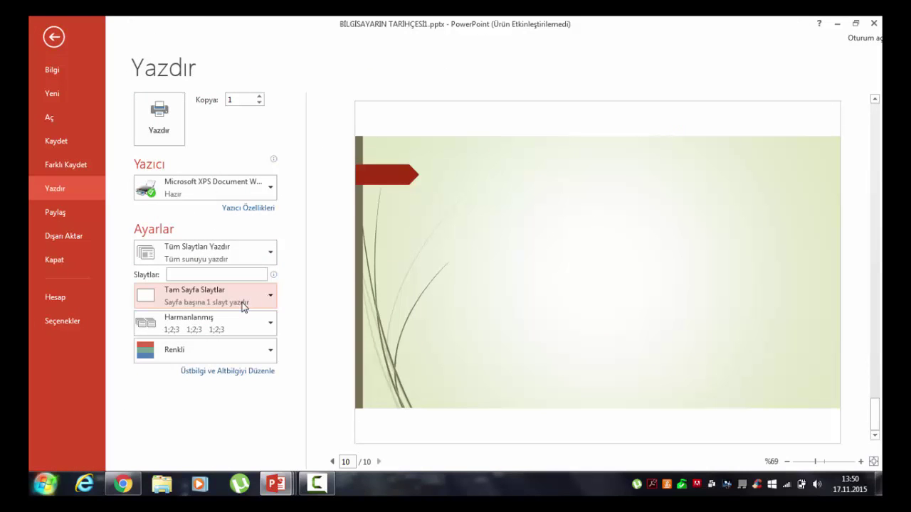
{"action": "left_click", "coordinate": [270, 298]}
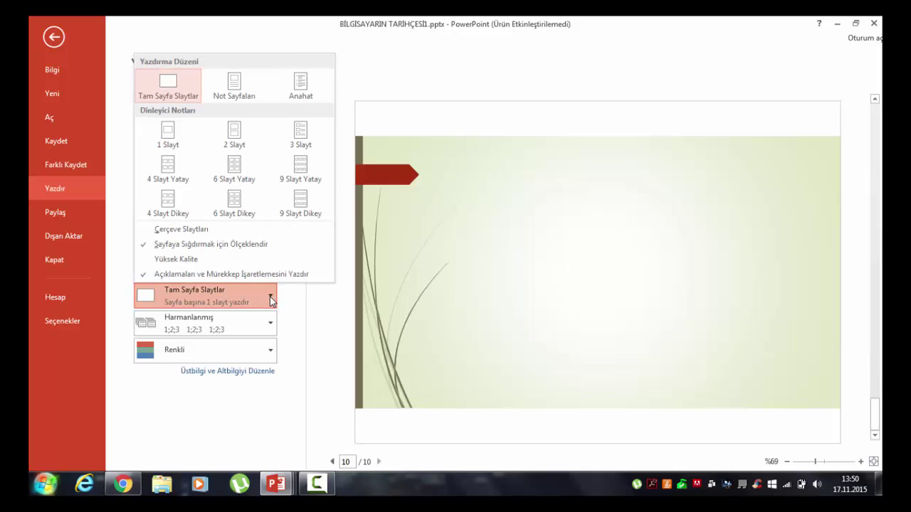
{"action": "left_click", "coordinate": [229, 93]}
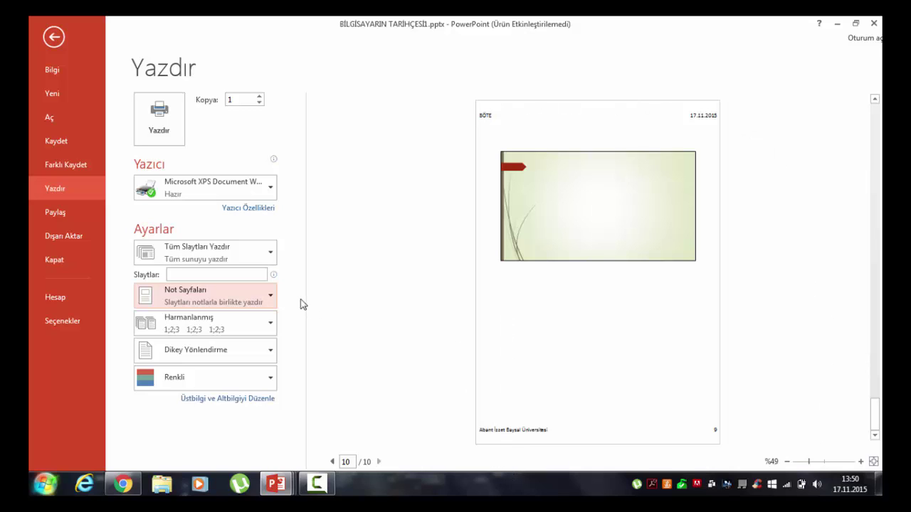
{"action": "left_click", "coordinate": [53, 37]}
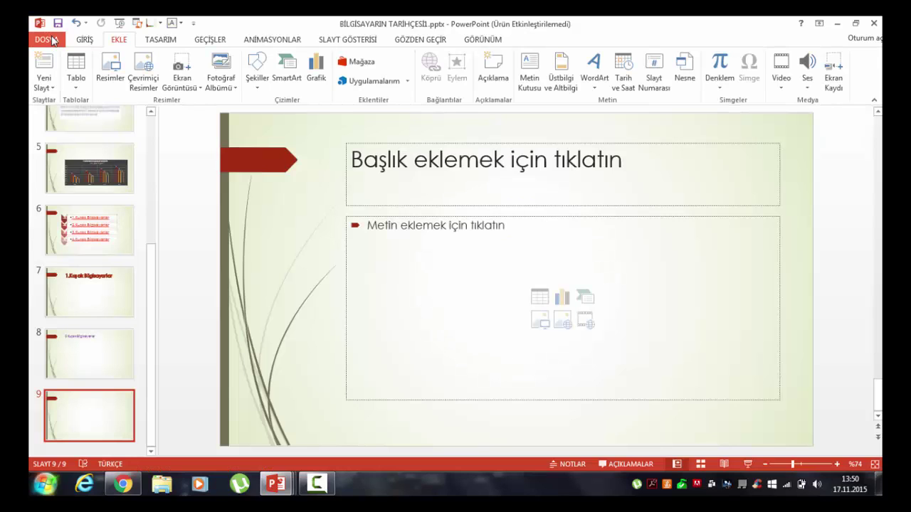
{"action": "left_click", "coordinate": [560, 87]}
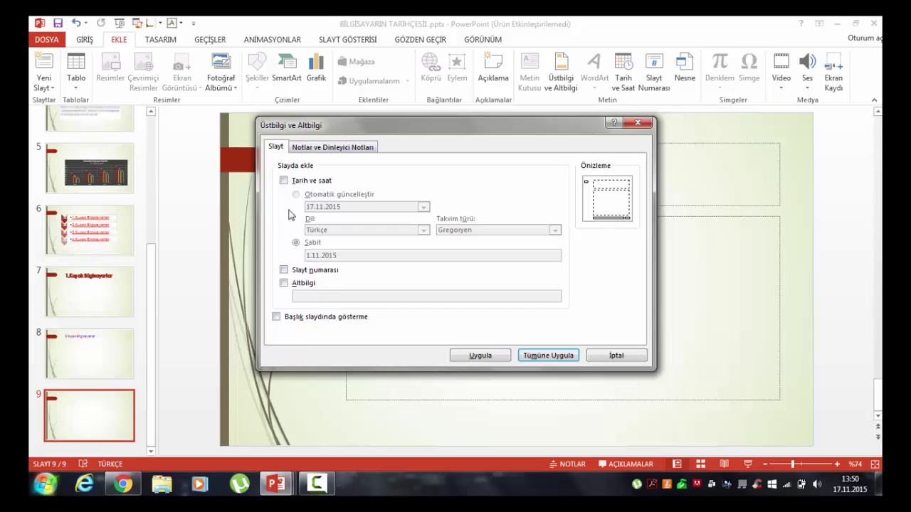
Step: Enable a fixed date of 20.11.2015, slide numbers and footer text 'Abant İzzet Baysal Üniversitesi/BÖTE'
{"action": "left_click", "coordinate": [284, 181]}
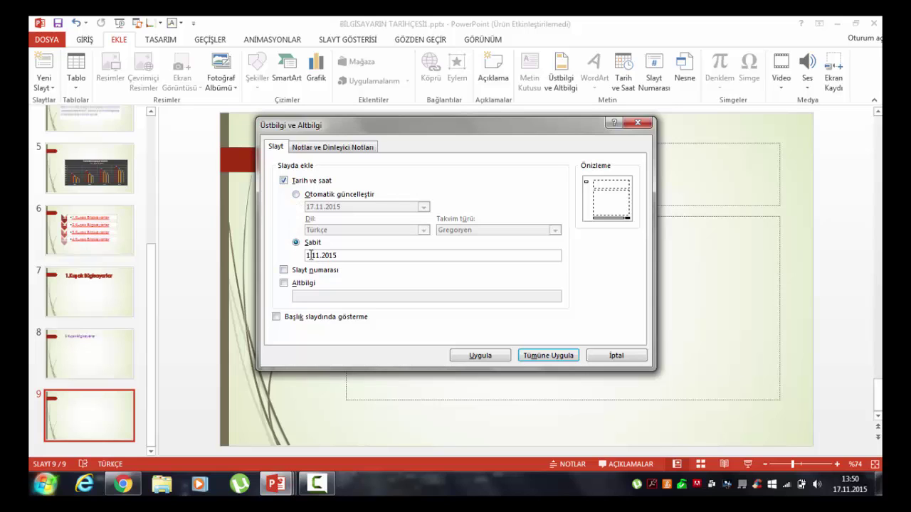
{"action": "left_click_drag", "start_coordinate": [311, 255], "coordinate": [296, 261]}
{"action": "type", "text": "20"}
{"action": "left_click", "coordinate": [284, 271]}
{"action": "left_click", "coordinate": [284, 284]}
{"action": "left_click", "coordinate": [321, 296]}
{"action": "type", "text": "Abant İzzet Baysal Üniversitesi/BÖTE"}
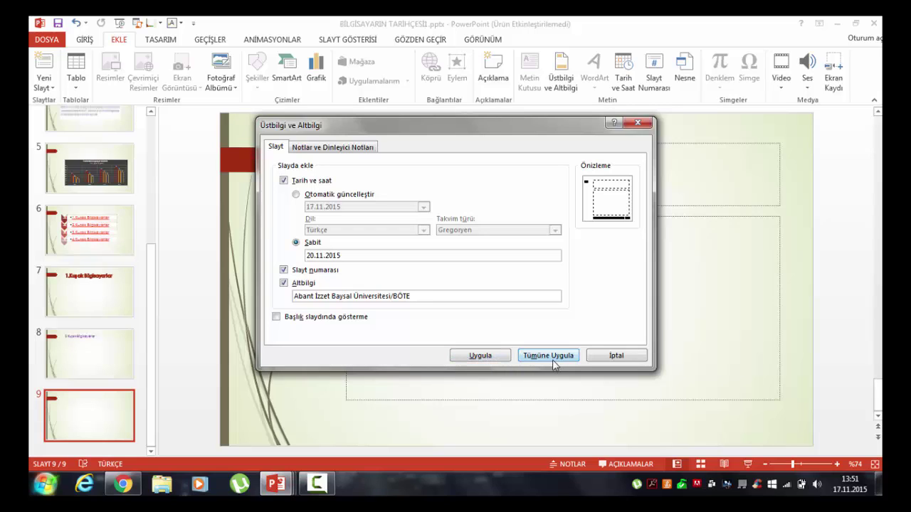
Step: Apply the footer settings to slide 9 only, then check slides 8 to 4 before returning to 9
{"action": "left_click", "coordinate": [478, 358]}
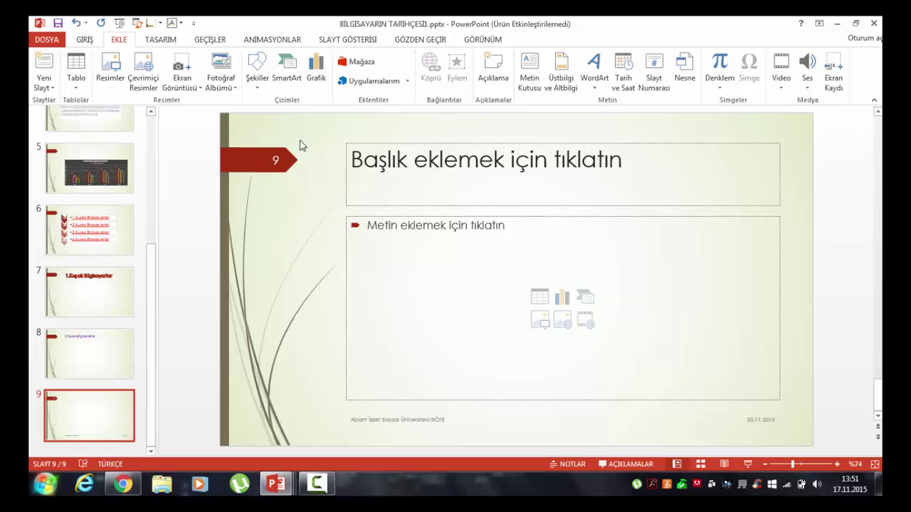
{"action": "left_click", "coordinate": [99, 347]}
{"action": "left_click", "coordinate": [89, 296]}
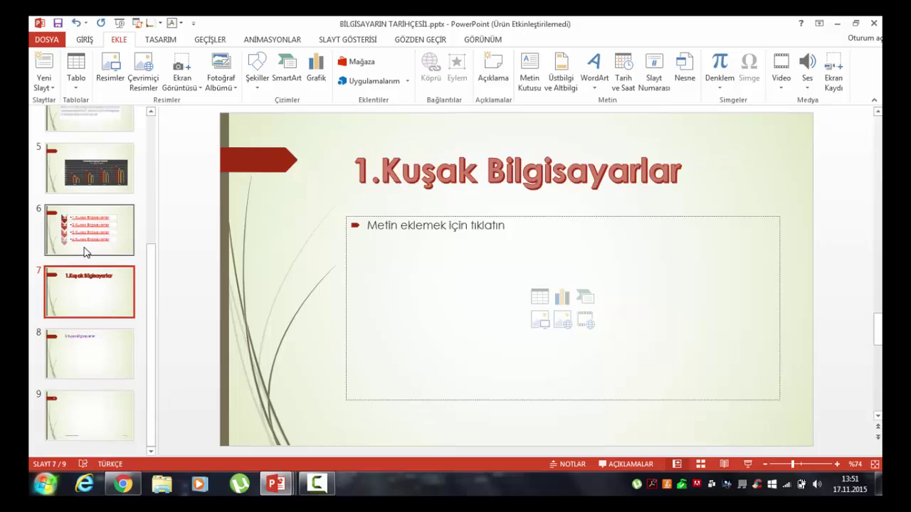
{"action": "left_click", "coordinate": [112, 235]}
{"action": "left_click", "coordinate": [101, 153]}
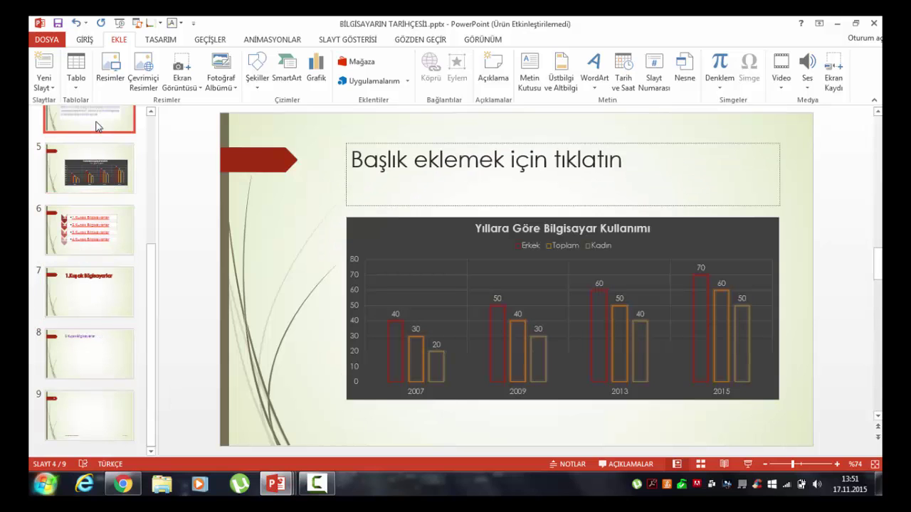
{"action": "left_click", "coordinate": [98, 127]}
{"action": "left_click", "coordinate": [98, 413]}
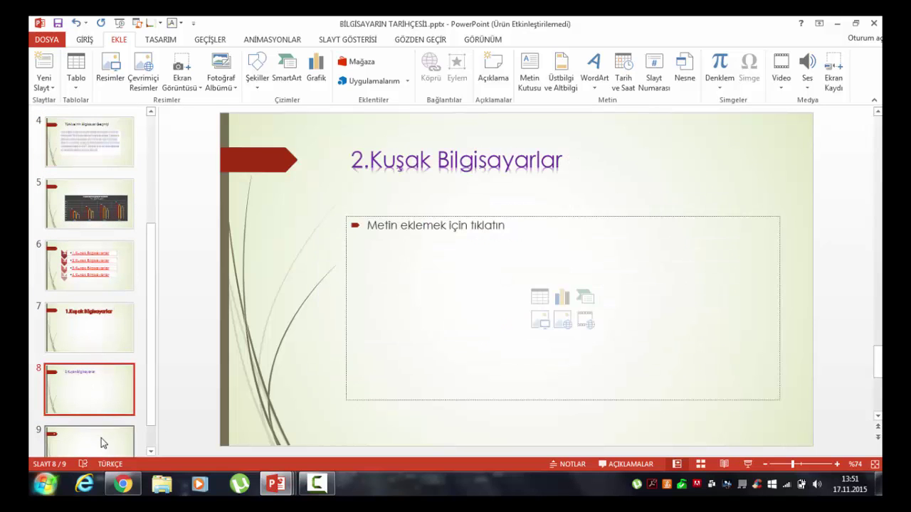
{"action": "left_click", "coordinate": [100, 436]}
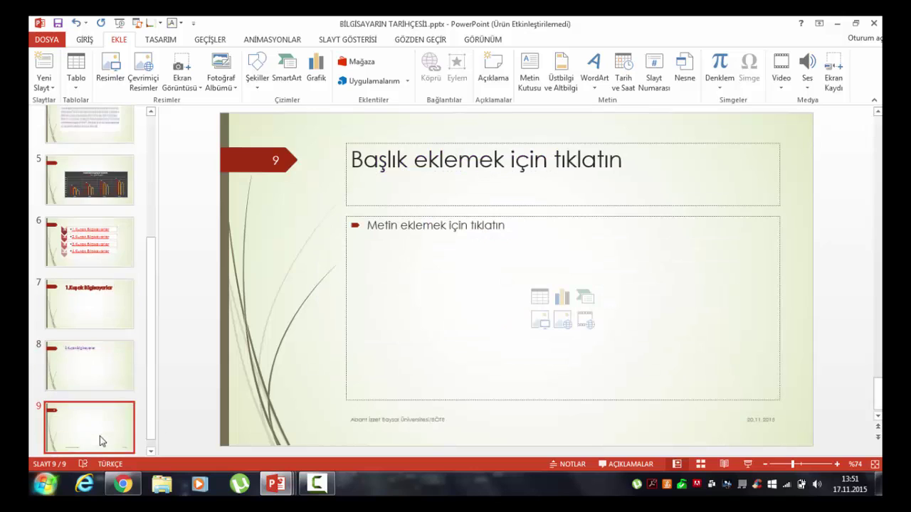
Step: Reapply the footer, date and slide-number settings to all slides and check slides 8, 7 and 6
{"action": "left_click", "coordinate": [562, 84]}
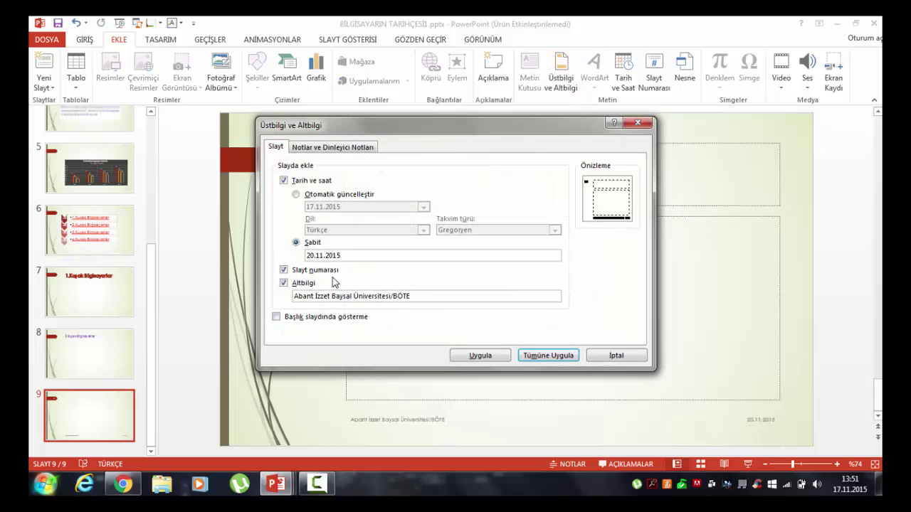
{"action": "left_click", "coordinate": [562, 356]}
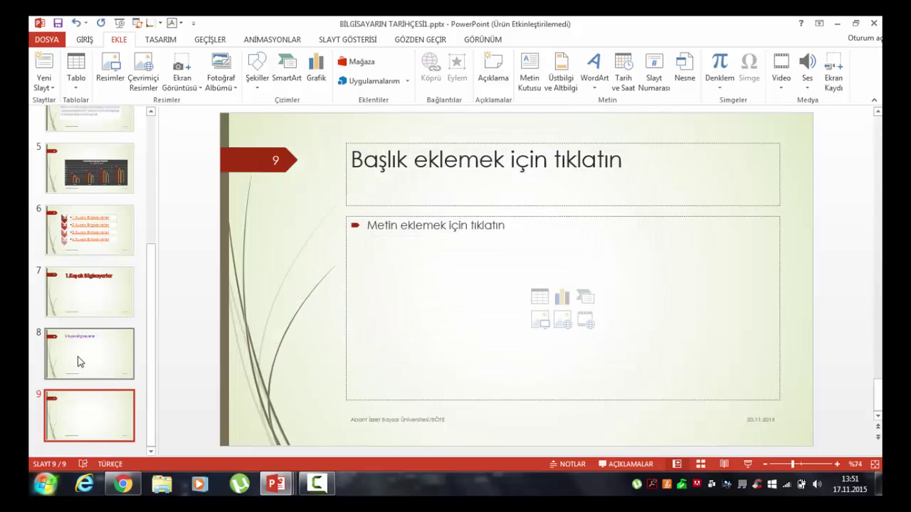
{"action": "left_click", "coordinate": [79, 361]}
{"action": "left_click", "coordinate": [75, 285]}
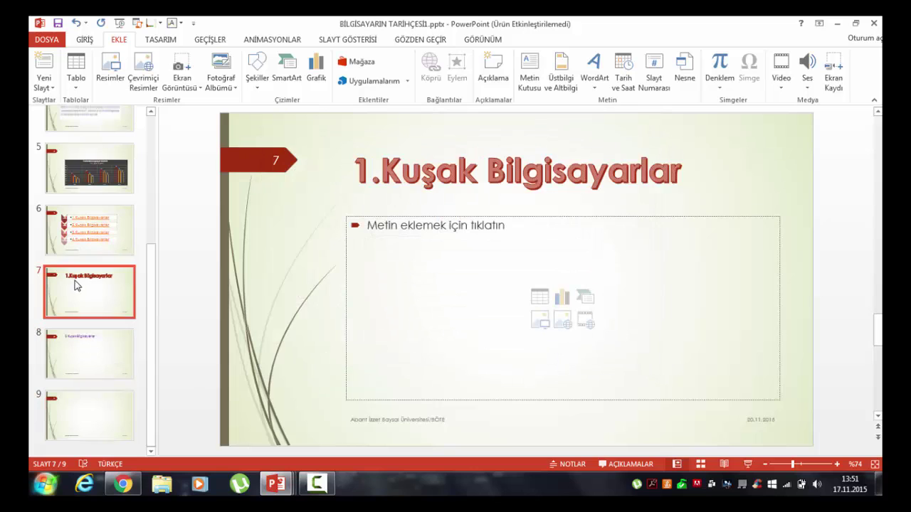
{"action": "left_click", "coordinate": [82, 232]}
Step: Review slides 1 through 5 for the footer, ending on the title slide
{"action": "scroll", "coordinate": [95, 261], "scroll_direction": "up", "scroll_amount": 3}
{"action": "scroll", "coordinate": [85, 234], "scroll_direction": "up", "scroll_amount": 1}
{"action": "left_click", "coordinate": [81, 217]}
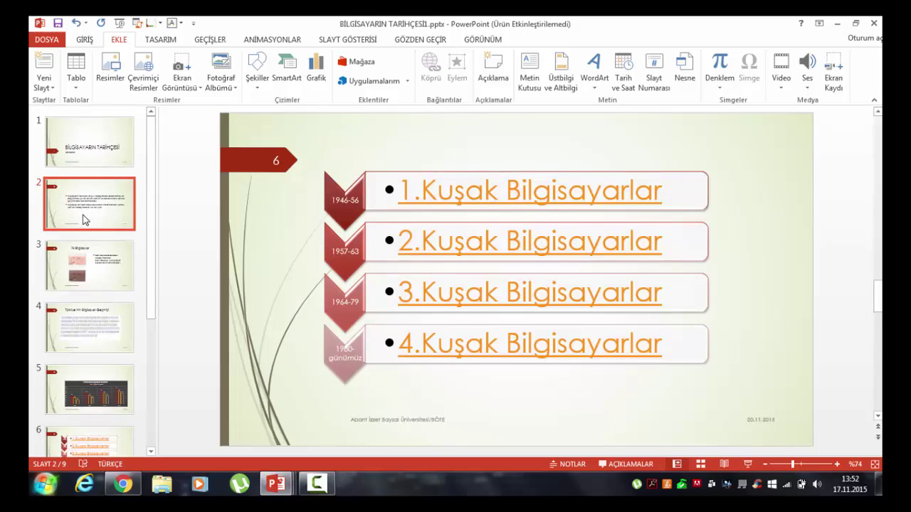
{"action": "left_click", "coordinate": [79, 158]}
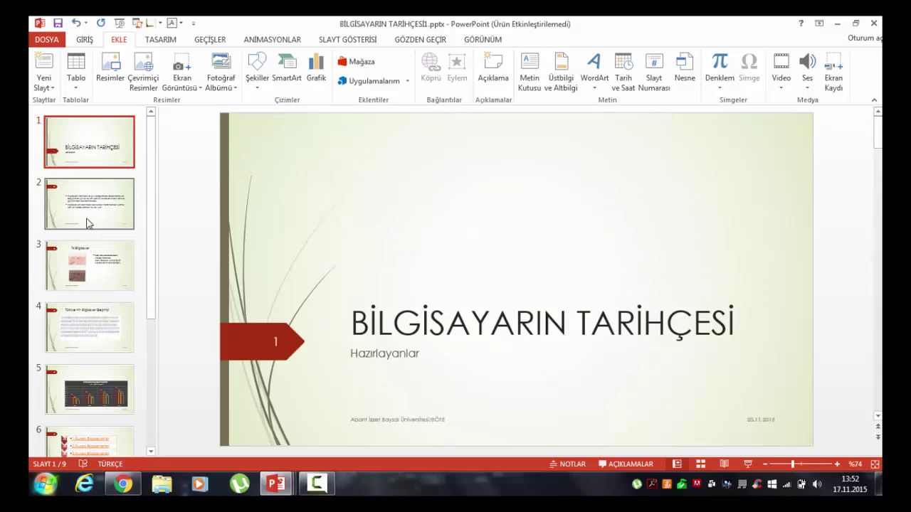
{"action": "left_click", "coordinate": [86, 223]}
{"action": "left_click", "coordinate": [89, 283]}
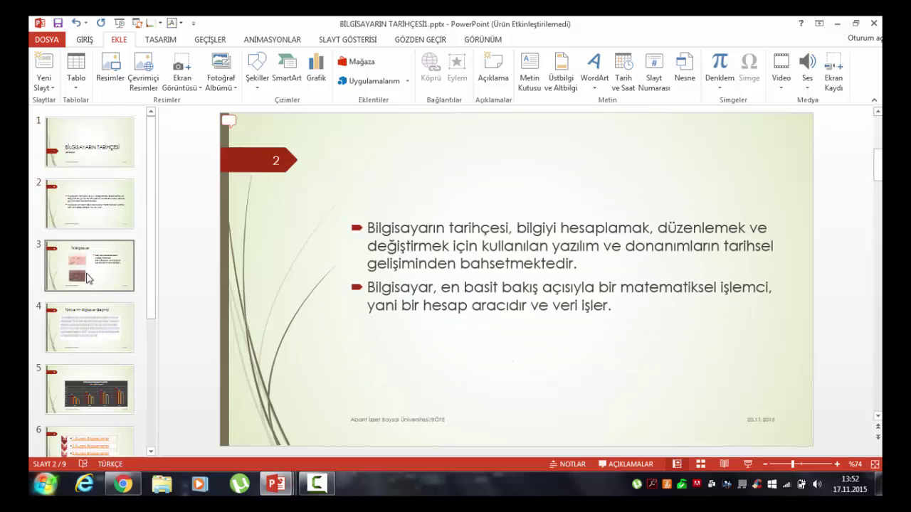
{"action": "left_click", "coordinate": [95, 334]}
{"action": "left_click", "coordinate": [105, 393]}
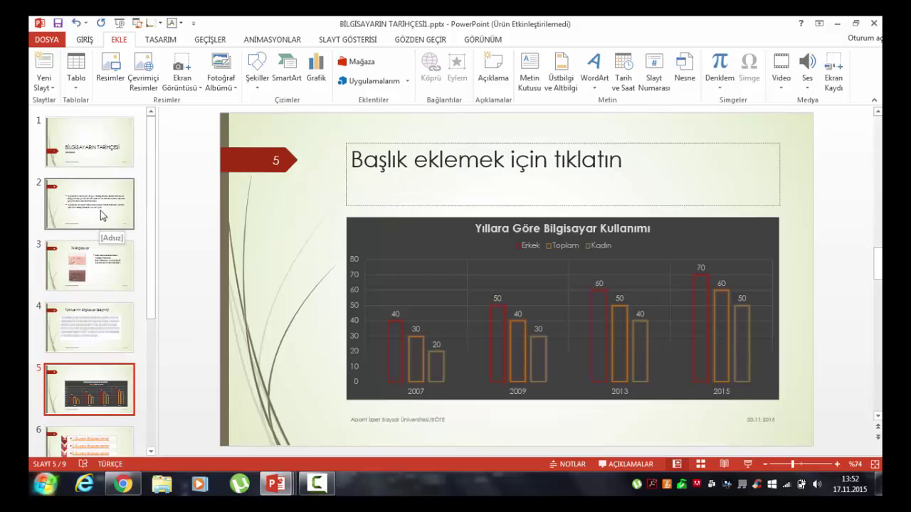
{"action": "left_click", "coordinate": [92, 161]}
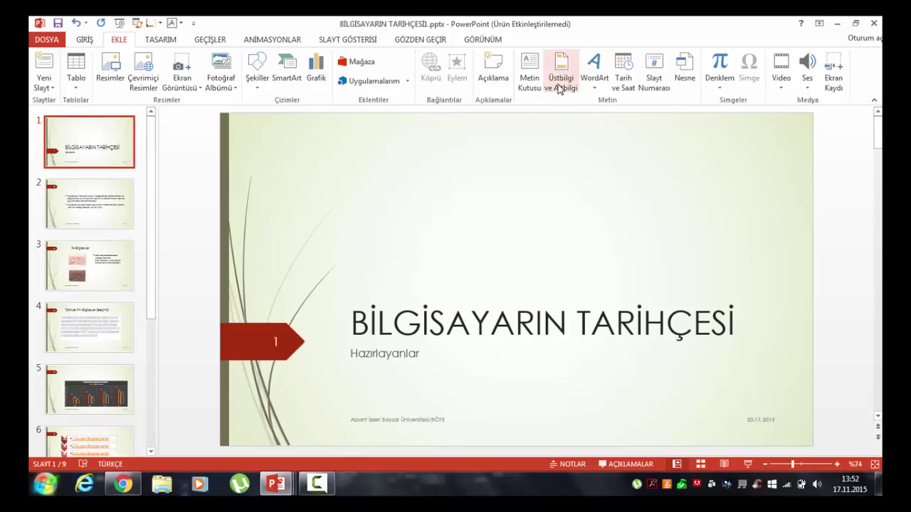
Step: Hide the footer on the title slide for all slides, then start an object insert on slide 7
{"action": "left_click", "coordinate": [559, 87]}
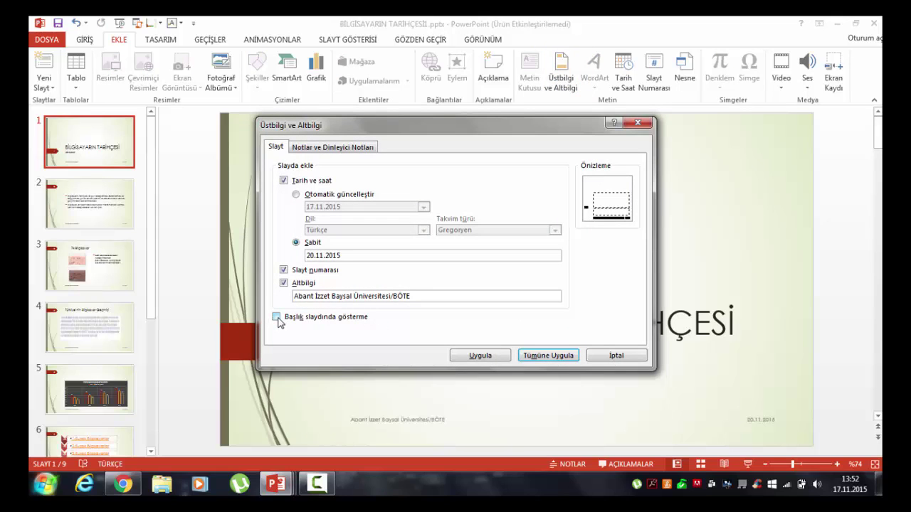
{"action": "left_click", "coordinate": [553, 358]}
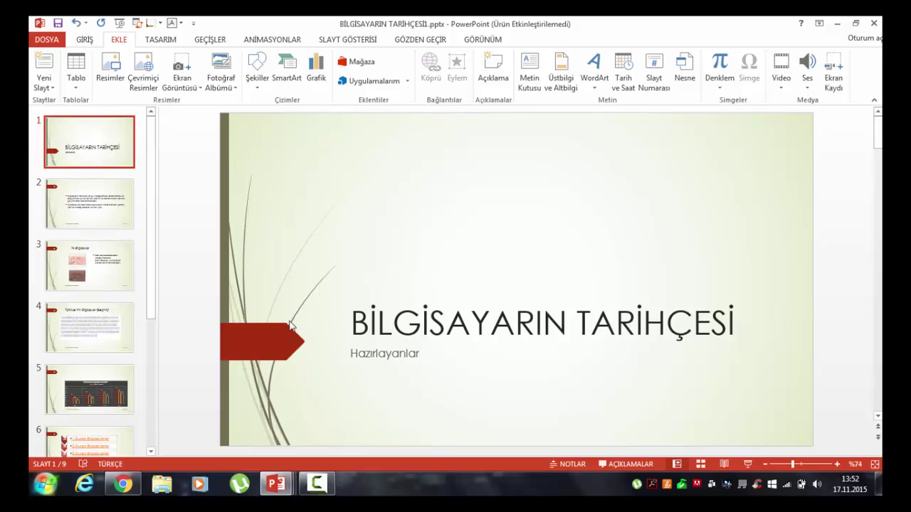
{"action": "left_click_drag", "start_coordinate": [151, 269], "coordinate": [130, 449]}
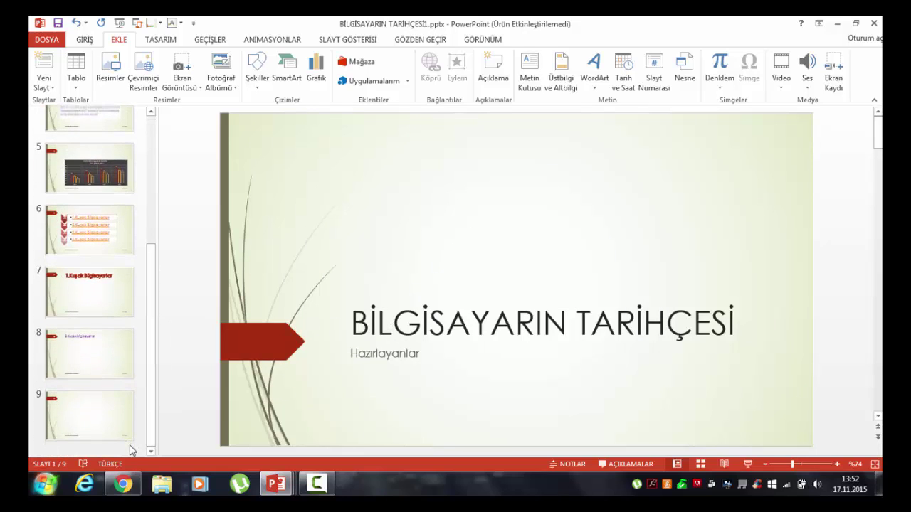
{"action": "left_click", "coordinate": [92, 299]}
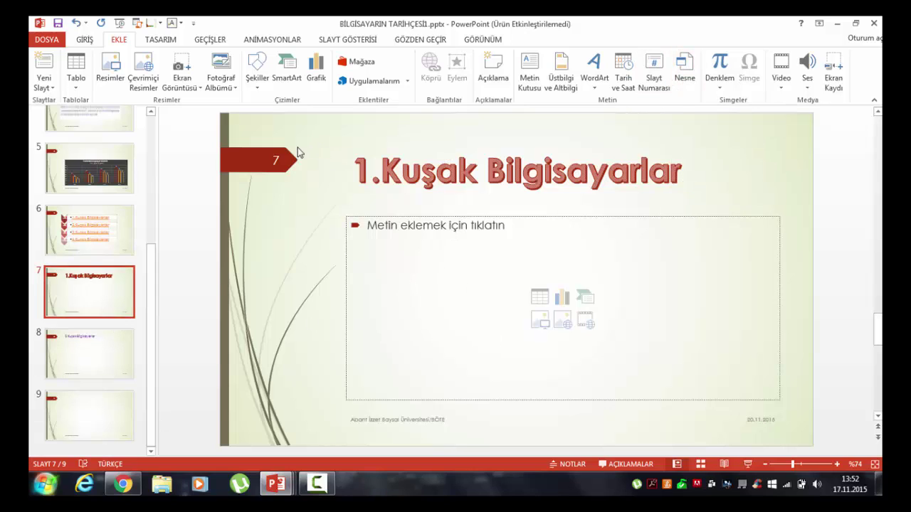
{"action": "left_click", "coordinate": [690, 73]}
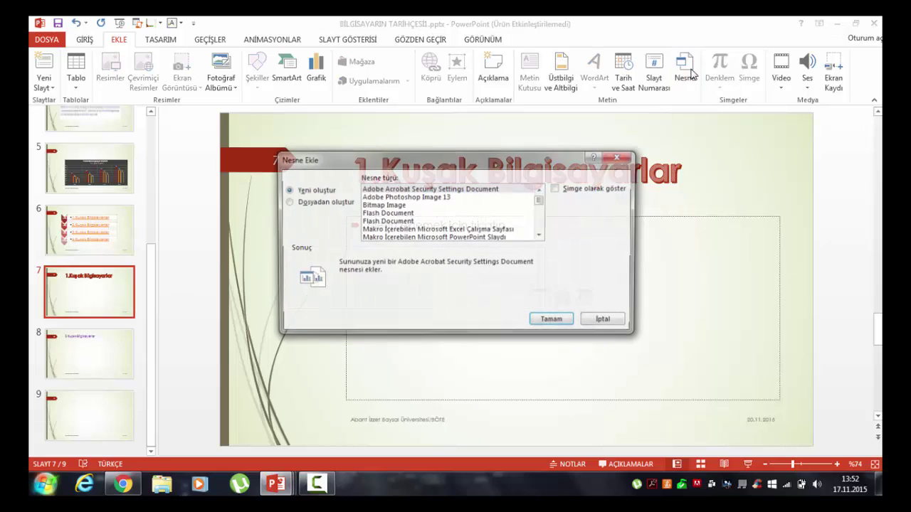
Step: Embed Abakus.jpg from Desktop > proje geliştirme as an object created from file
{"action": "left_click", "coordinate": [305, 205]}
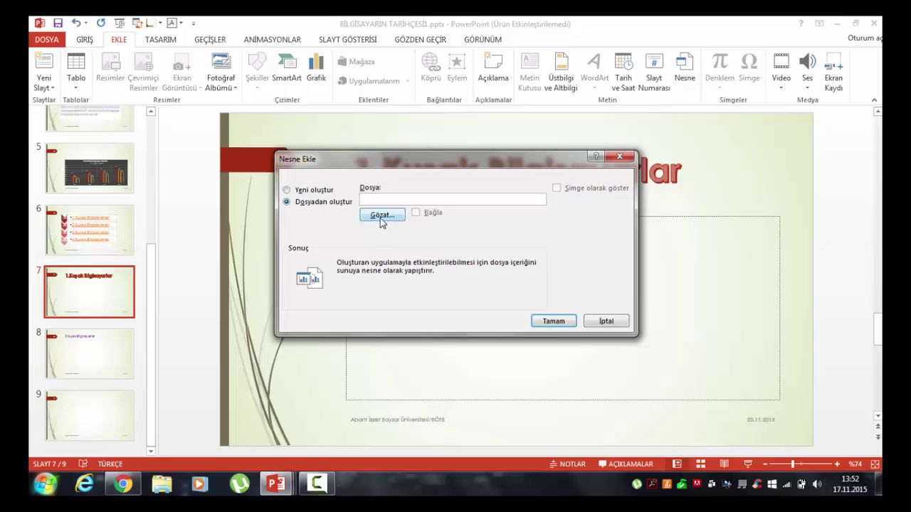
{"action": "left_click", "coordinate": [382, 215]}
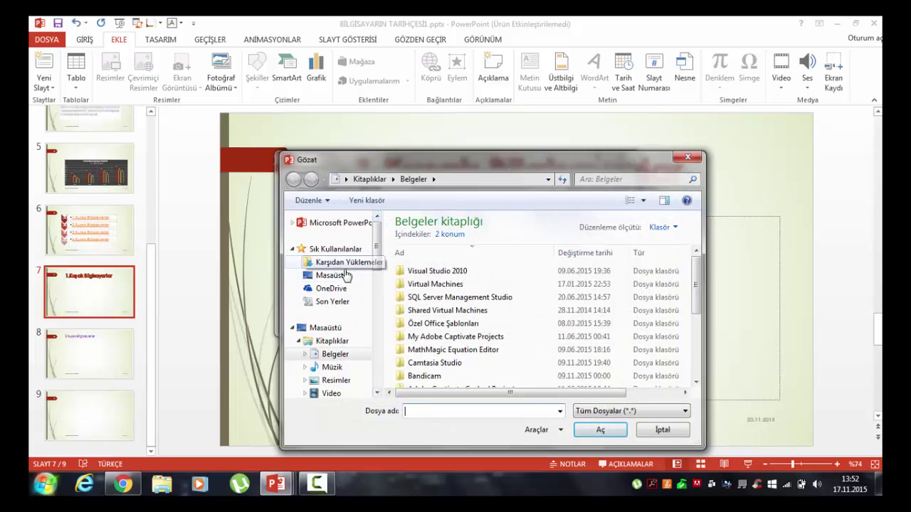
{"action": "left_click", "coordinate": [338, 276]}
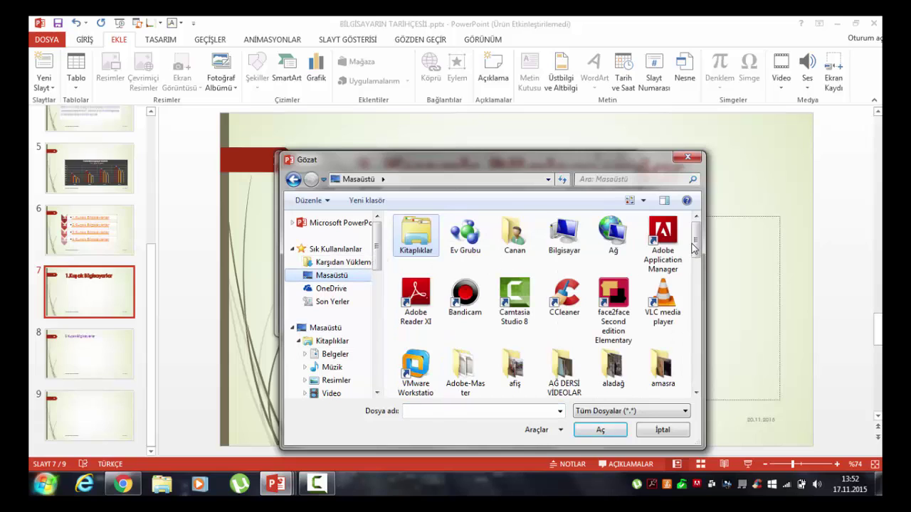
{"action": "scroll", "coordinate": [312, 299], "scroll_direction": "down", "scroll_amount": 6}
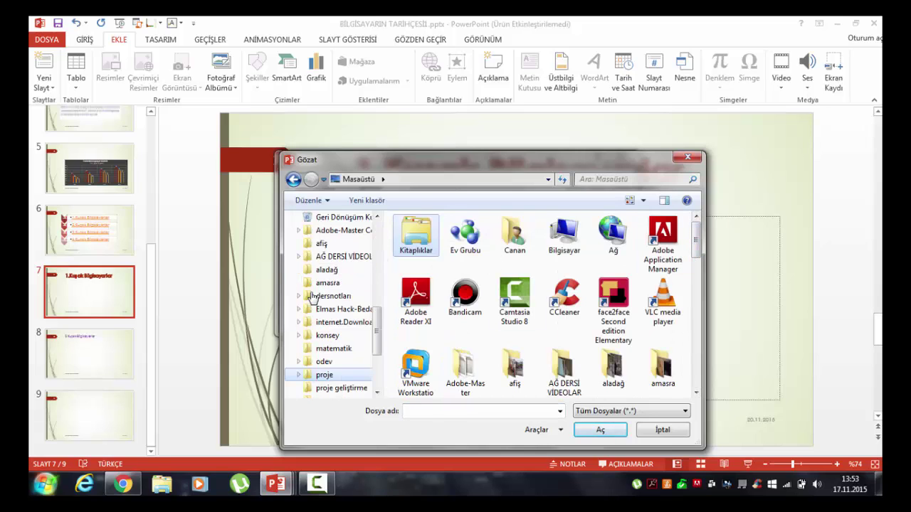
{"action": "left_click", "coordinate": [335, 388]}
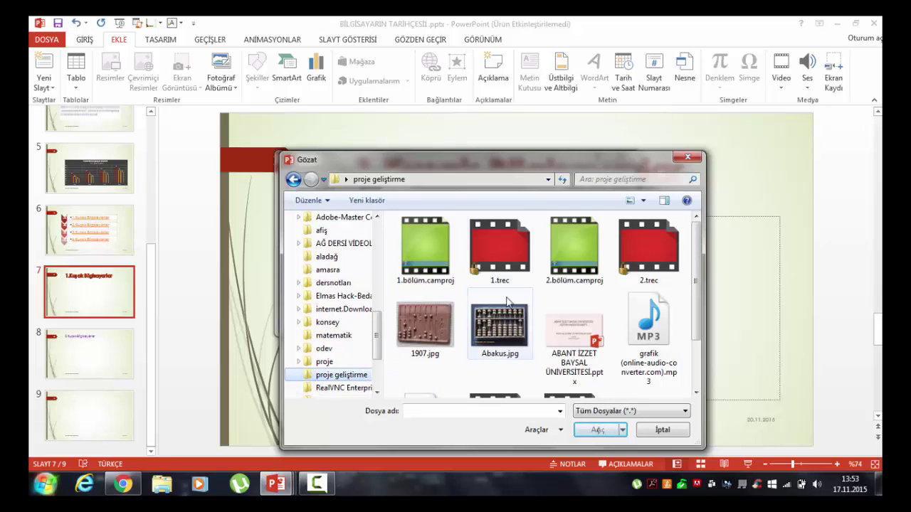
{"action": "left_click", "coordinate": [502, 324]}
{"action": "left_click", "coordinate": [594, 430]}
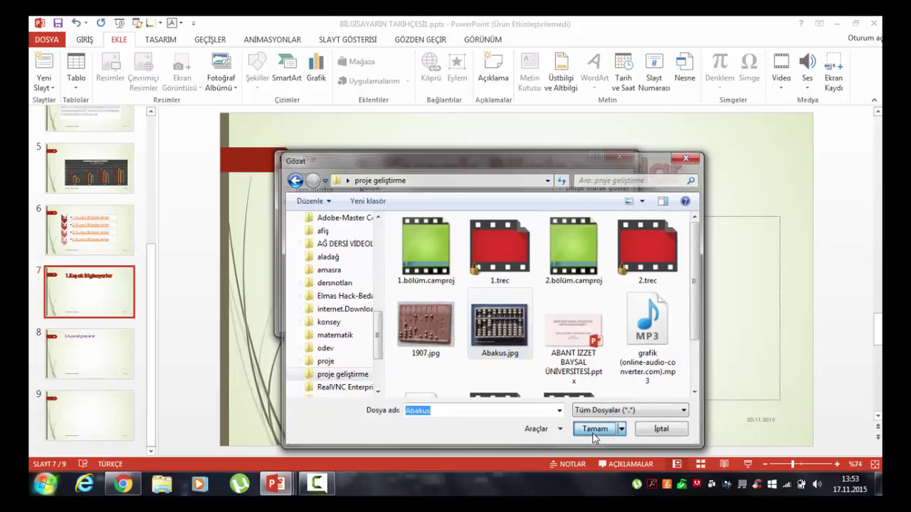
{"action": "left_click", "coordinate": [555, 321]}
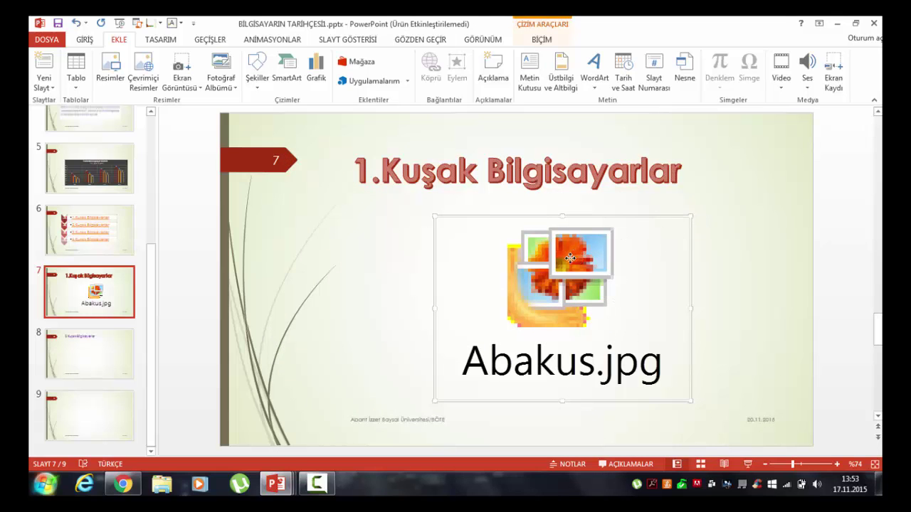
Step: Move the Abakus.jpg object up-left, shrink it, and confirm it opens the abacus photo
{"action": "left_click_drag", "start_coordinate": [595, 294], "coordinate": [523, 281]}
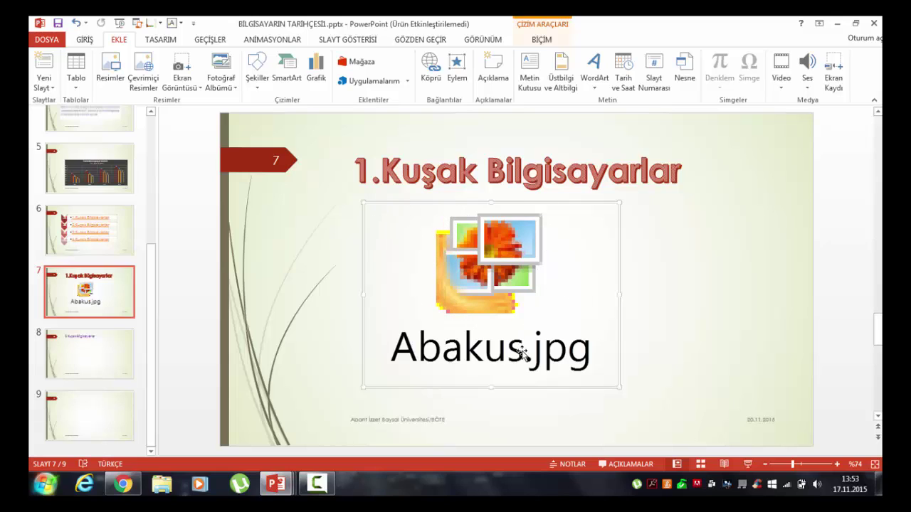
{"action": "left_click_drag", "start_coordinate": [618, 387], "coordinate": [450, 291]}
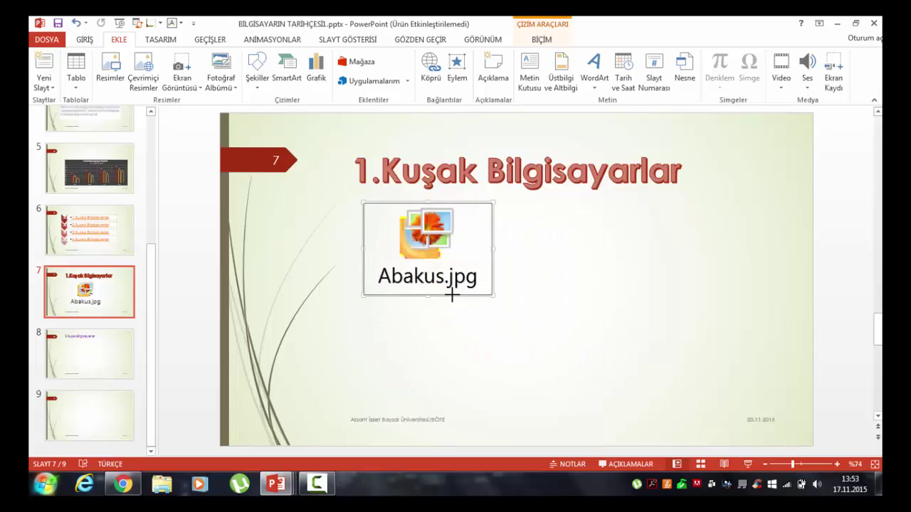
{"action": "double_click", "coordinate": [428, 242]}
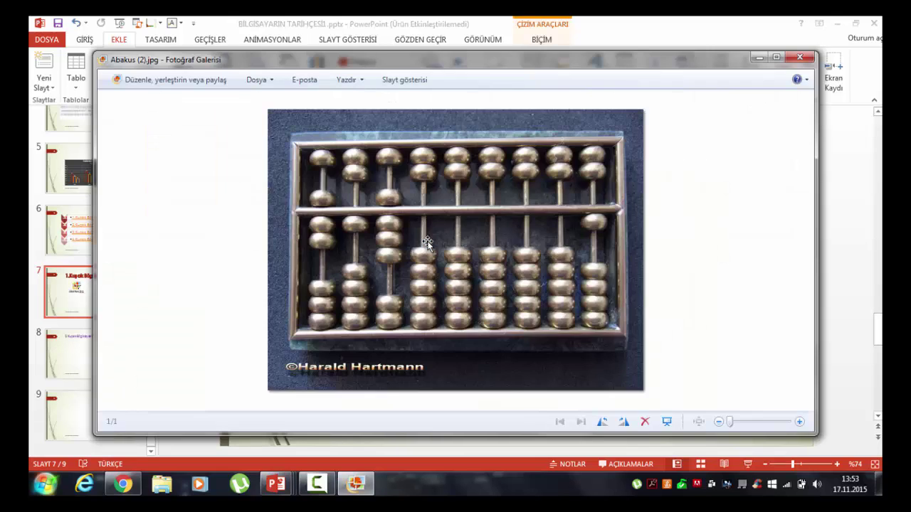
{"action": "left_click", "coordinate": [800, 57]}
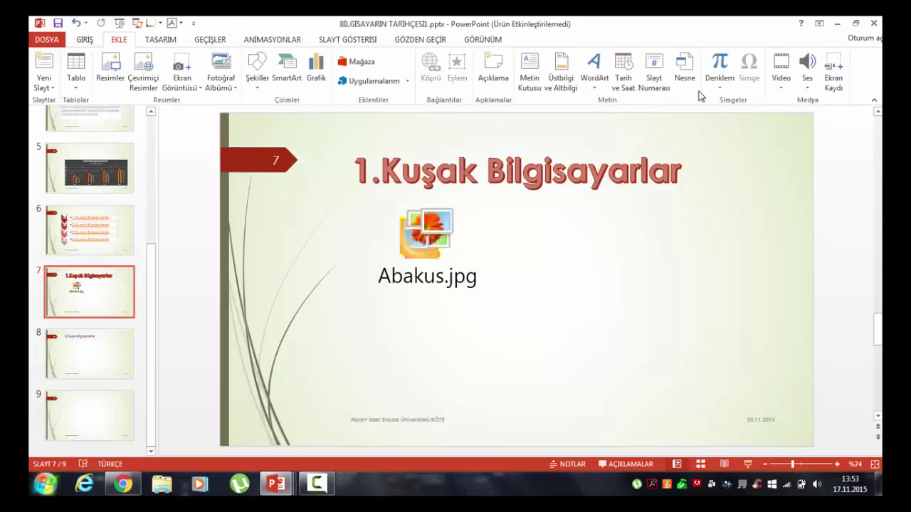
{"action": "left_click", "coordinate": [684, 71]}
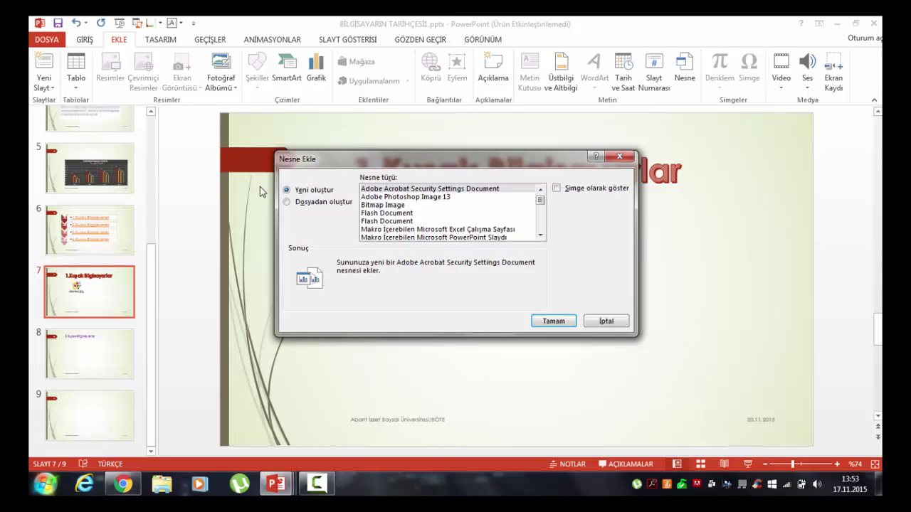
Step: Insert a new embedded Microsoft PowerPoint Slide object from the Create new list
{"action": "left_click_drag", "start_coordinate": [540, 203], "coordinate": [539, 214]}
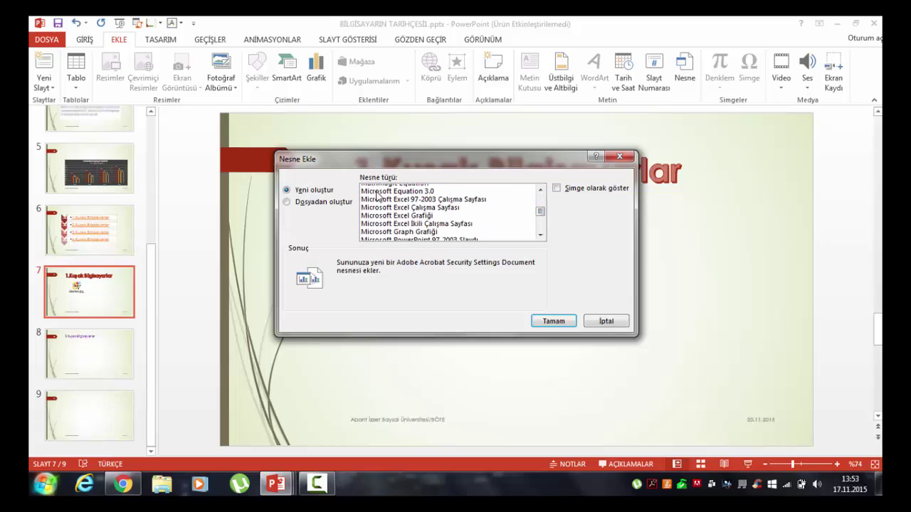
{"action": "left_click_drag", "start_coordinate": [540, 212], "coordinate": [541, 224]}
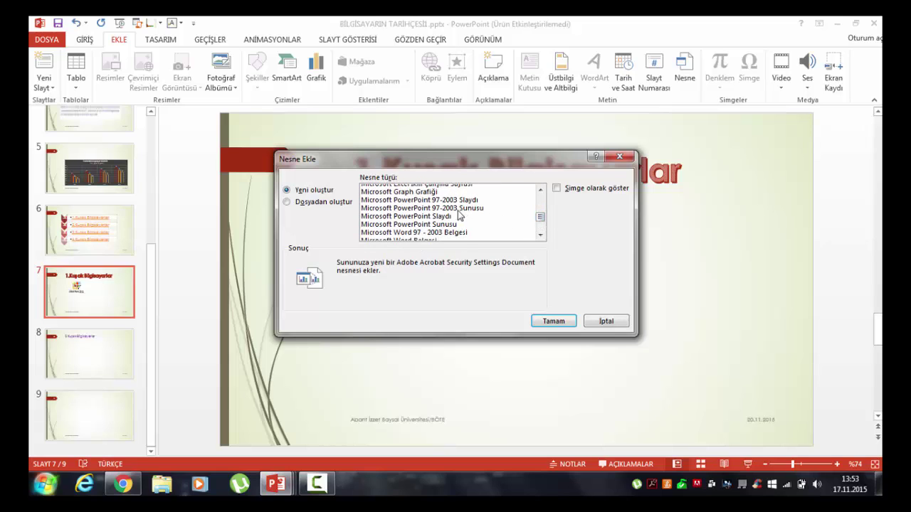
{"action": "left_click", "coordinate": [410, 218]}
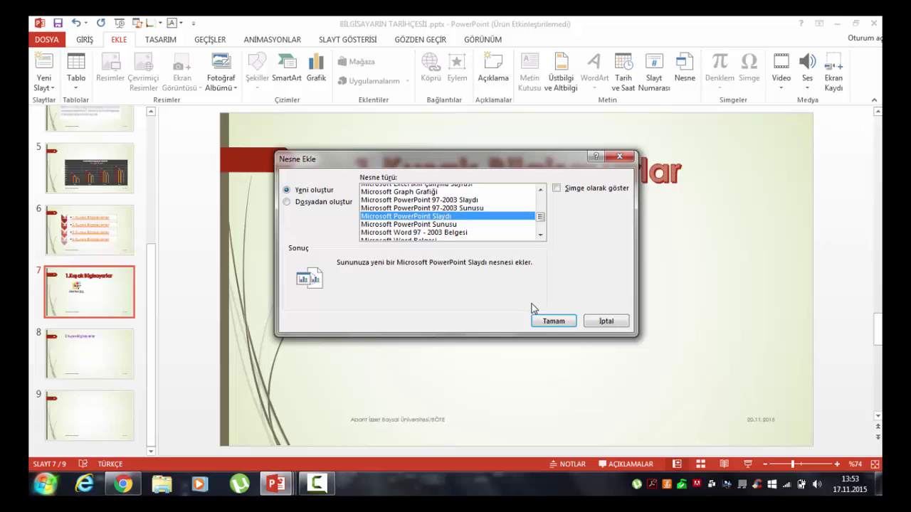
{"action": "left_click", "coordinate": [550, 321]}
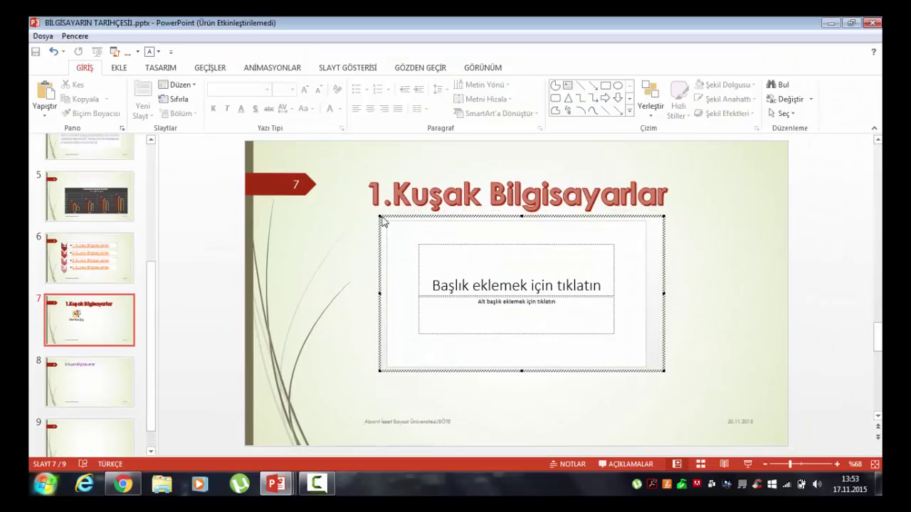
Step: Move the embedded slide right of Abakus.jpg and title it 'ABANT İZZET BAYSAL ÜNİVERSİTESİ'
{"action": "left_click_drag", "start_coordinate": [390, 217], "coordinate": [552, 280]}
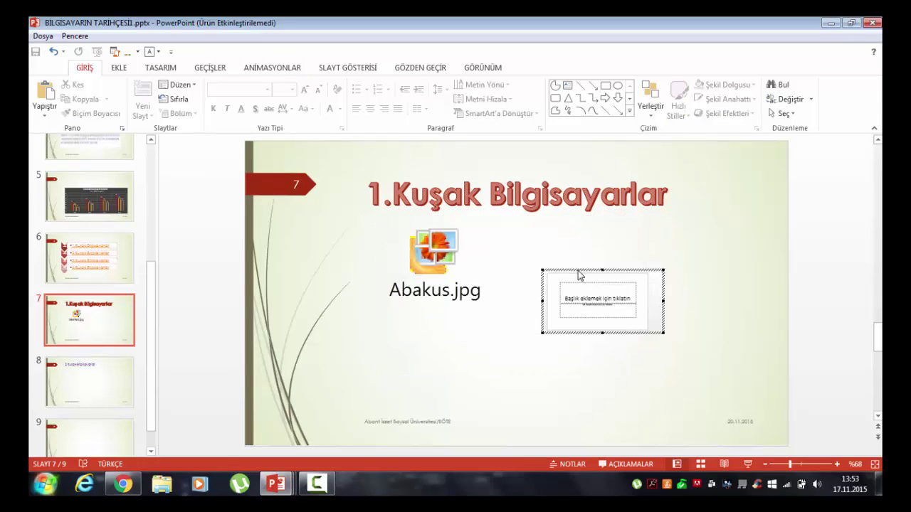
{"action": "double_click", "coordinate": [579, 276]}
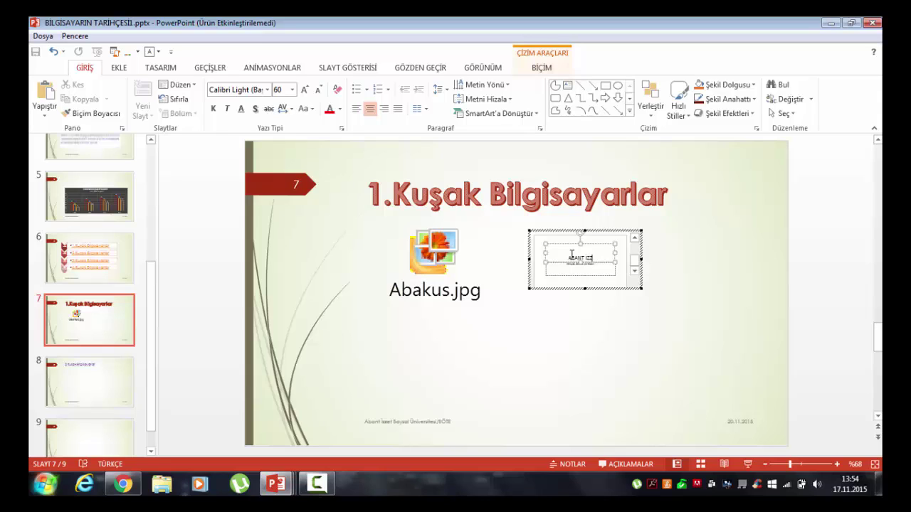
{"action": "type", "text": "ET BAY"}
{"action": "type", "text": "SAL ÜN"}
{"action": "type", "text": "İVERSİTESİ"}
{"action": "left_click", "coordinate": [622, 358]}
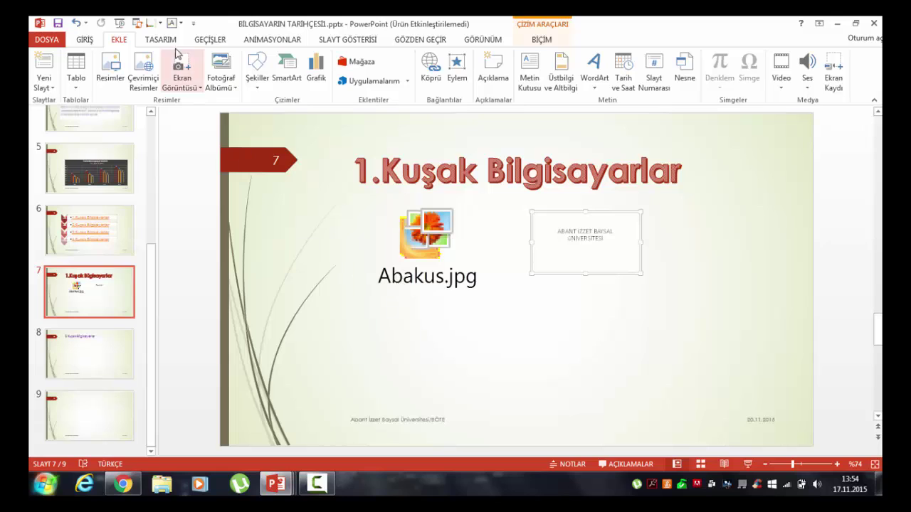
{"action": "left_click", "coordinate": [122, 215]}
{"action": "left_click", "coordinate": [421, 193]}
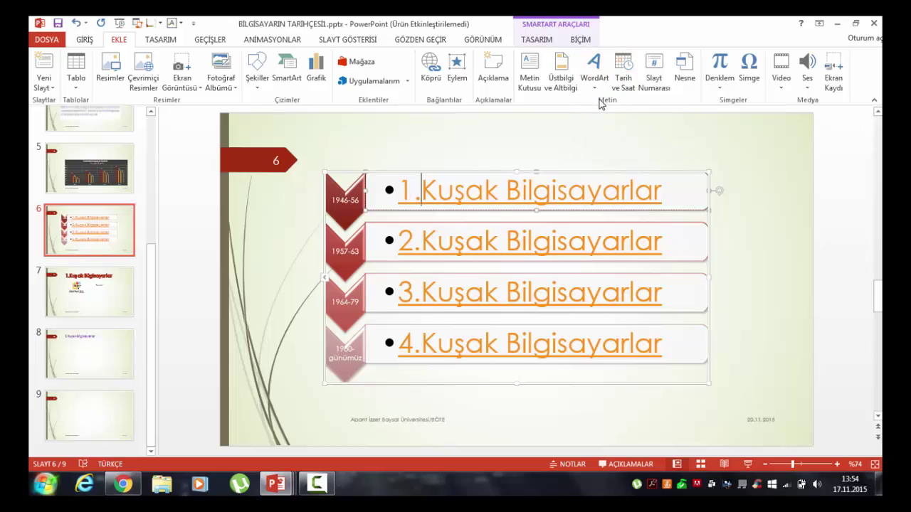
{"action": "left_click", "coordinate": [99, 310]}
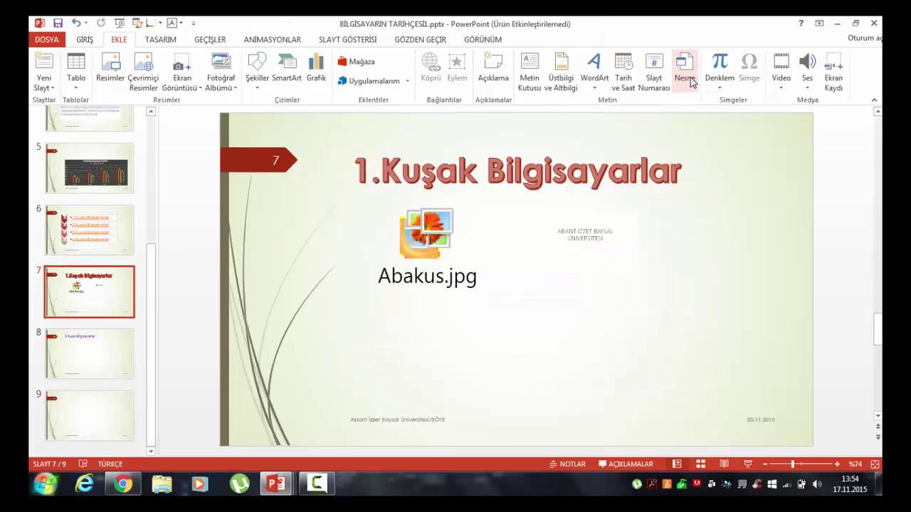